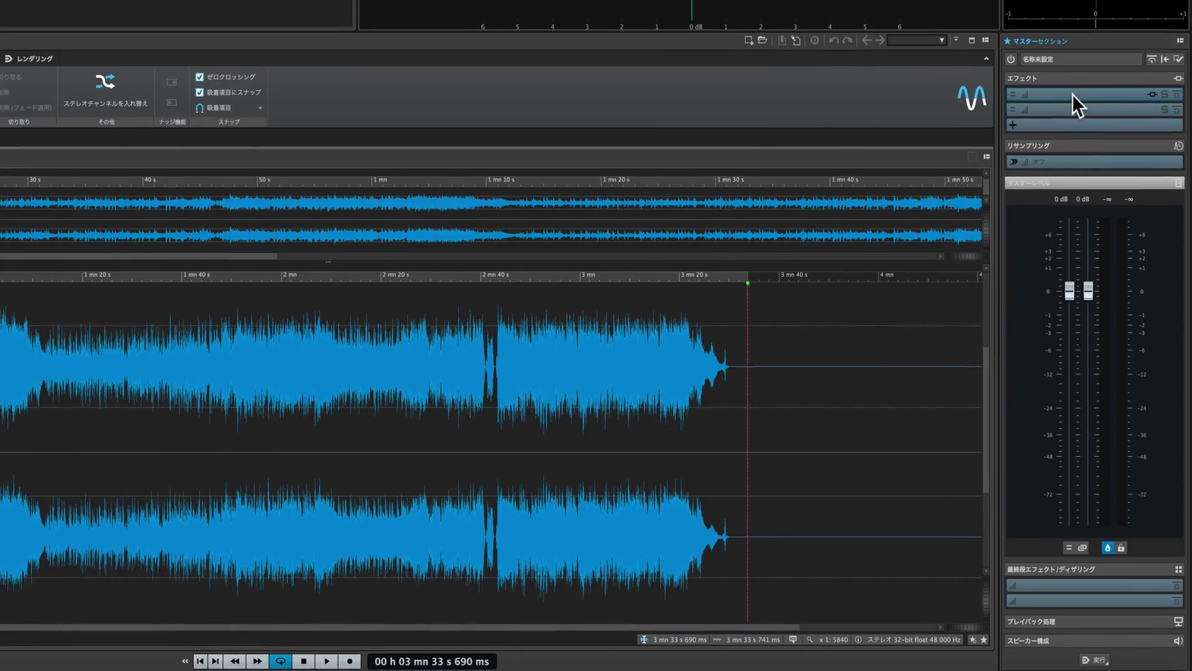
Load Steinberg's Tube Compressor into the first effect slot of the master section
click(1072, 88)
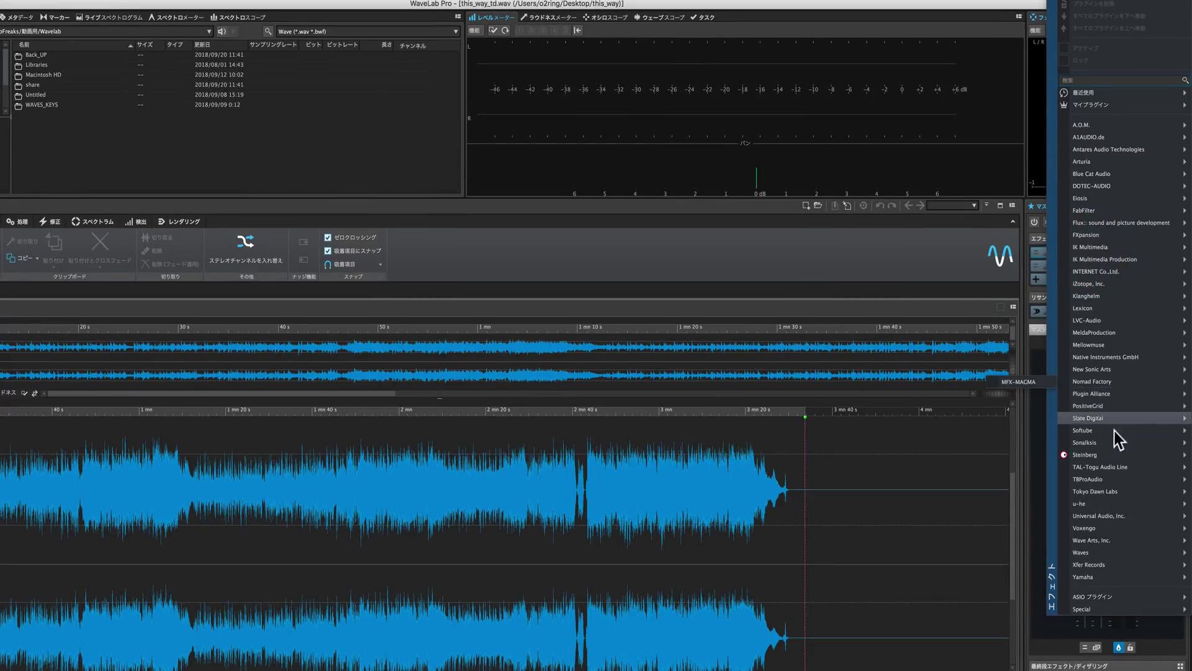
mouse_move(1086, 454)
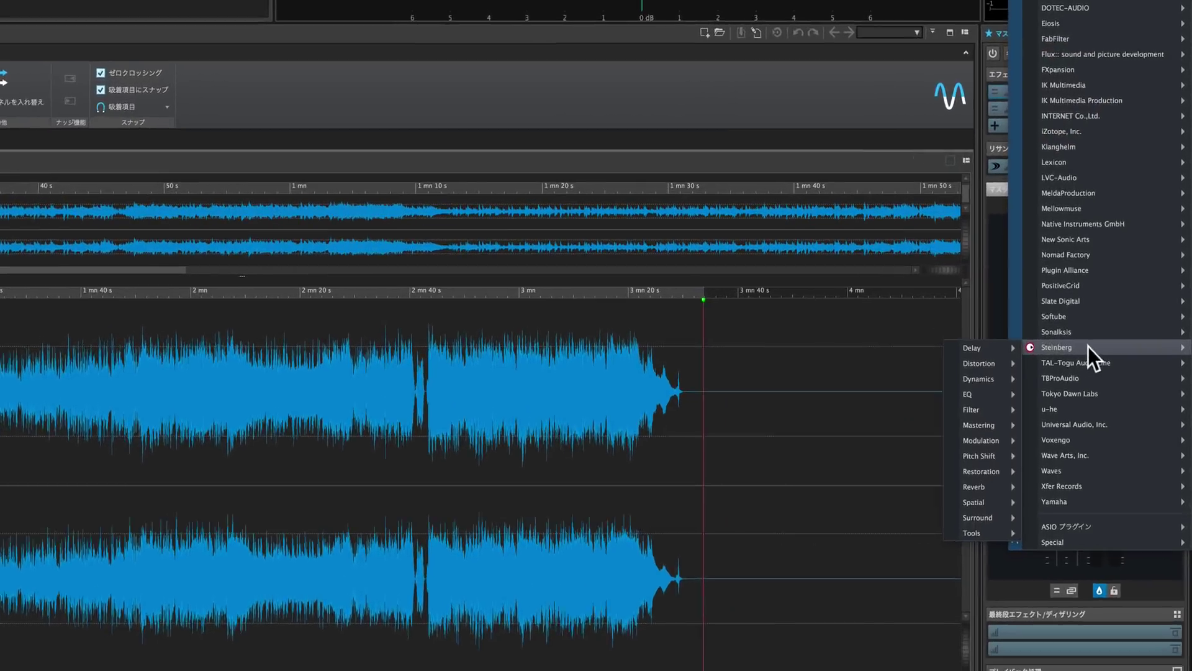
mouse_move(1024, 517)
click(1007, 279)
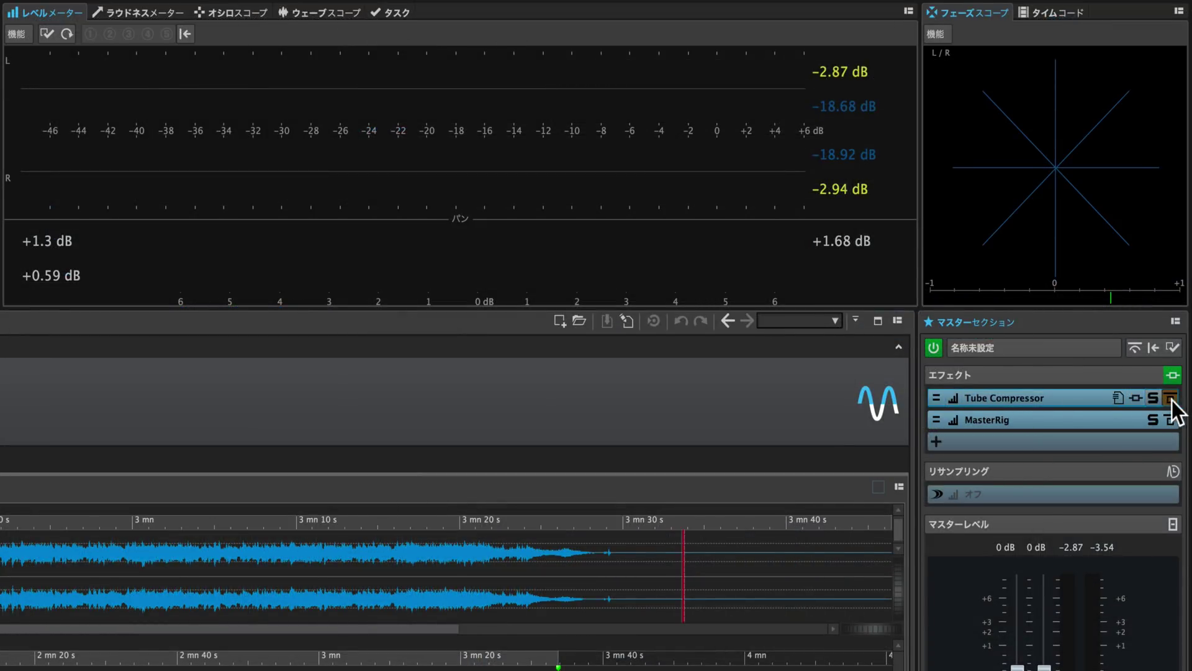
Set the channel processing of the Tube Compressor slot to stereo insert
click(937, 398)
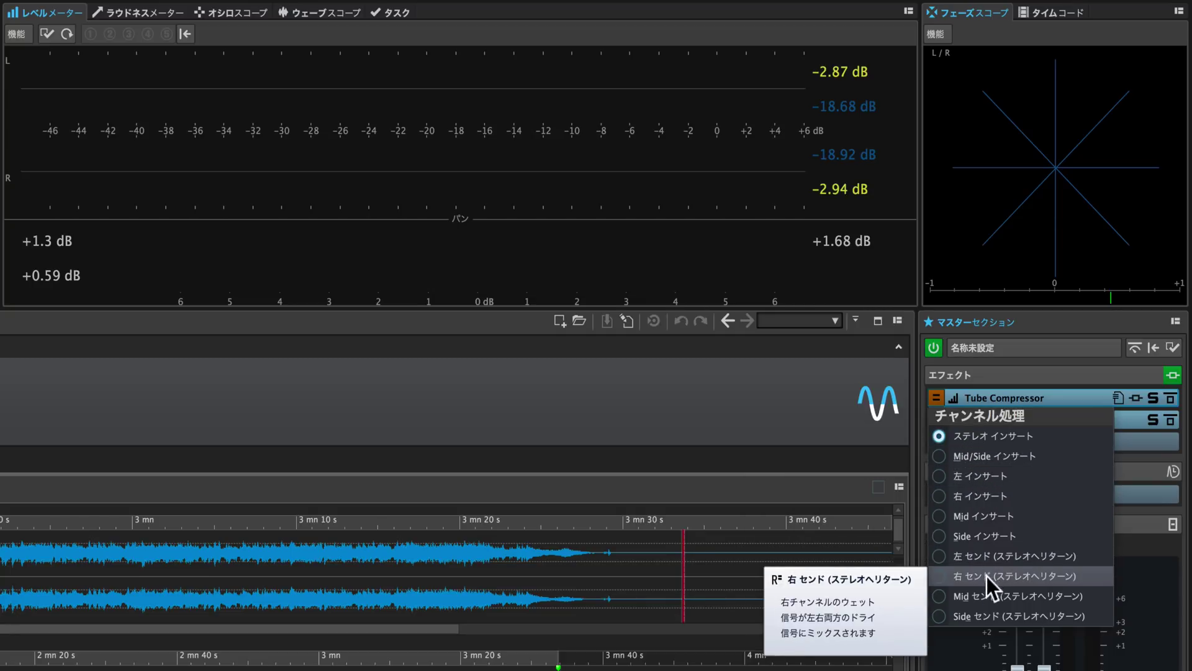
click(971, 441)
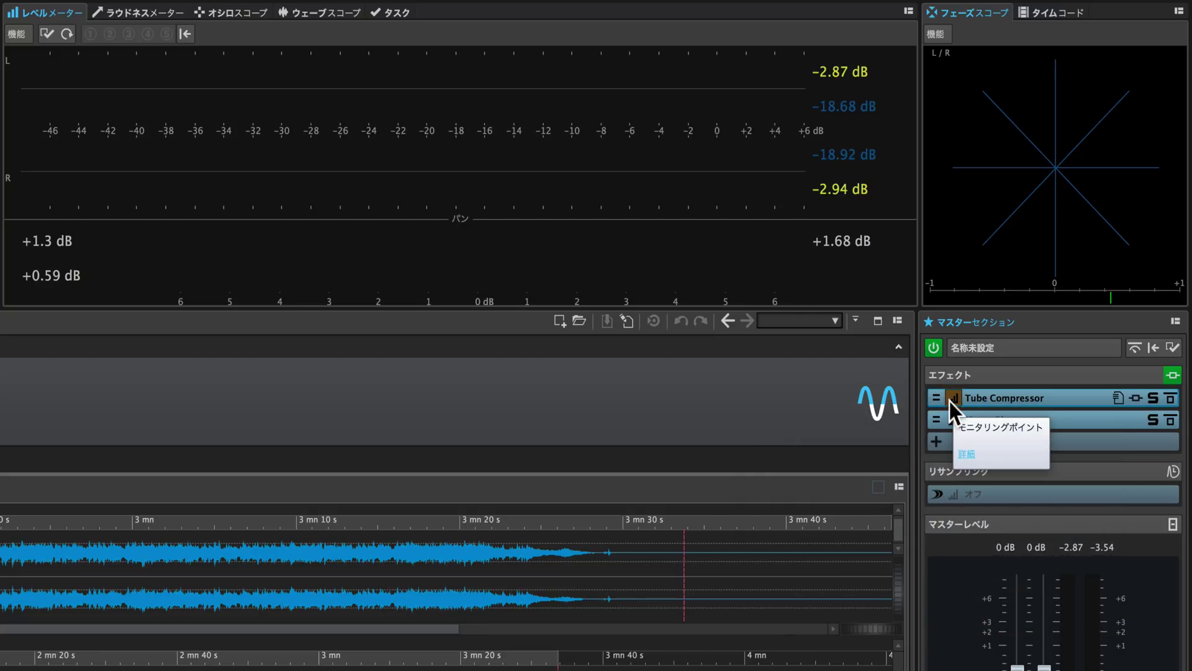
Play the track with the monitoring point on Tube Compressor, checking the signal in the oscilloscope and the level meter
key(space)
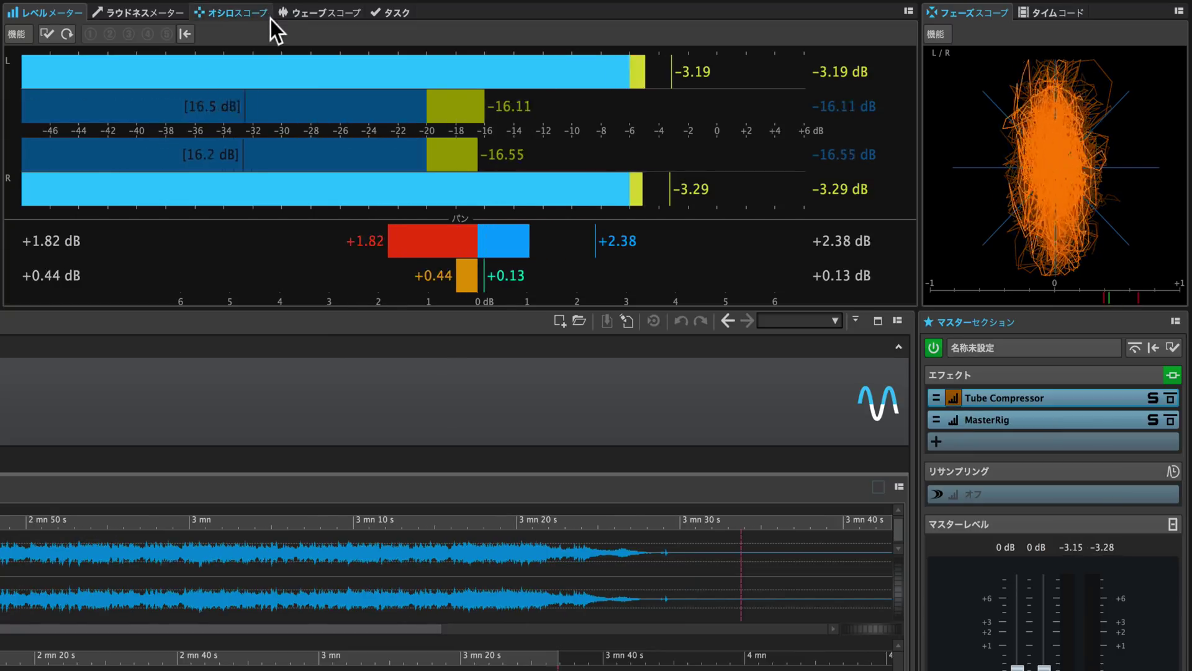
click(246, 12)
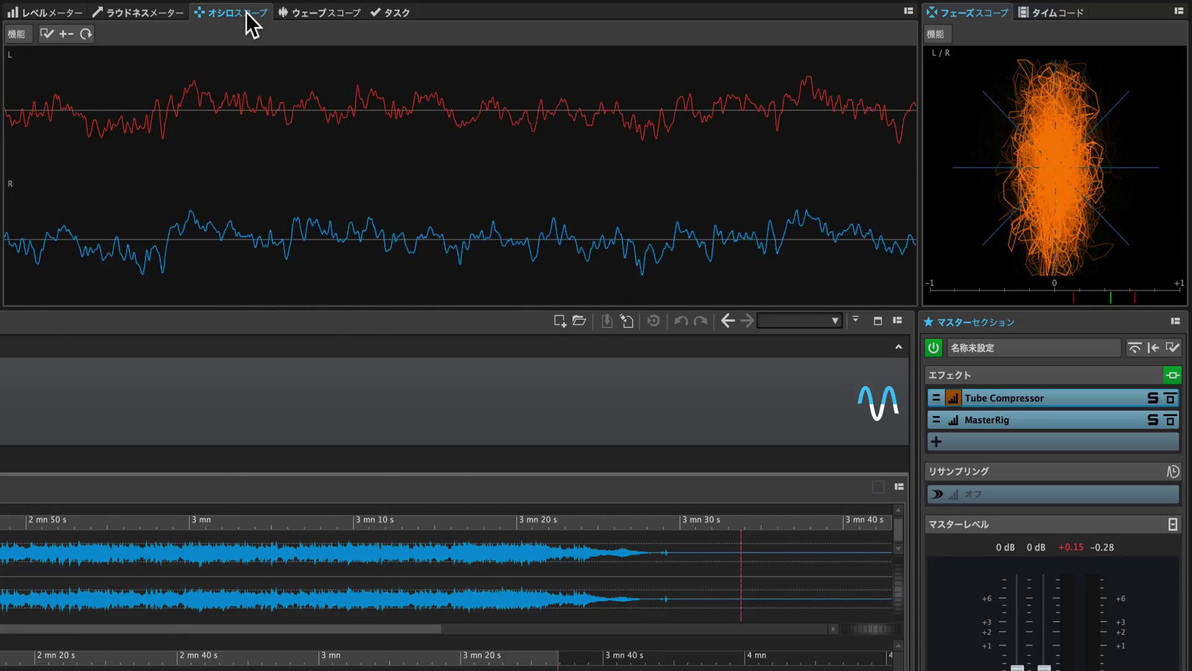
click(65, 14)
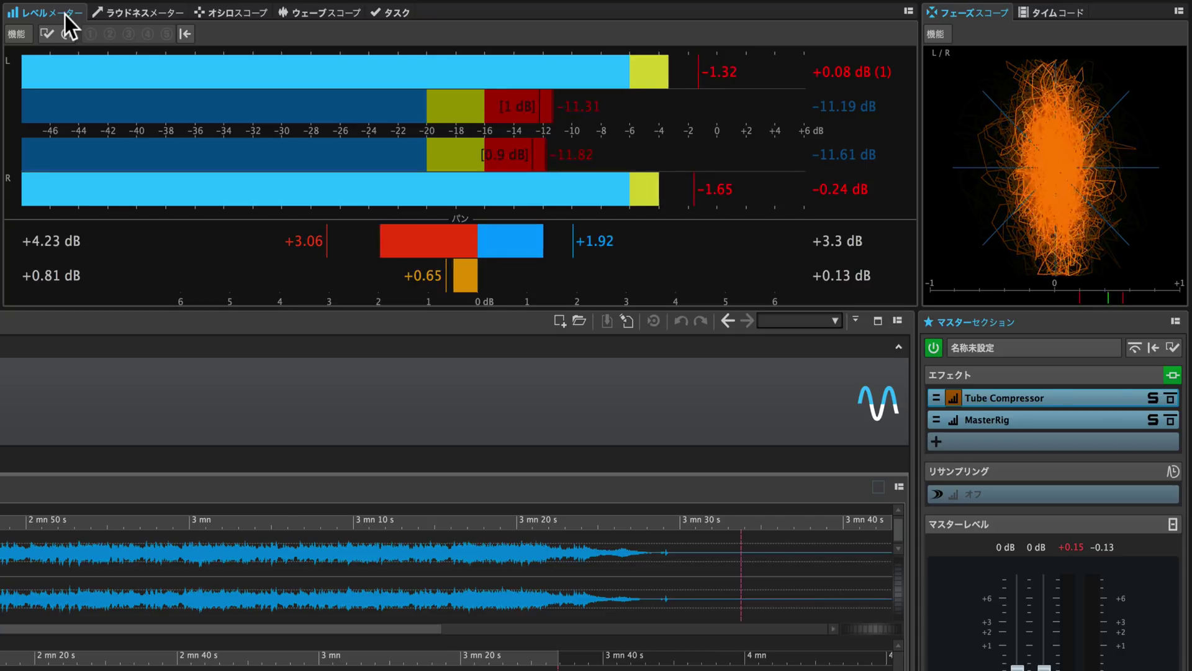
key(space)
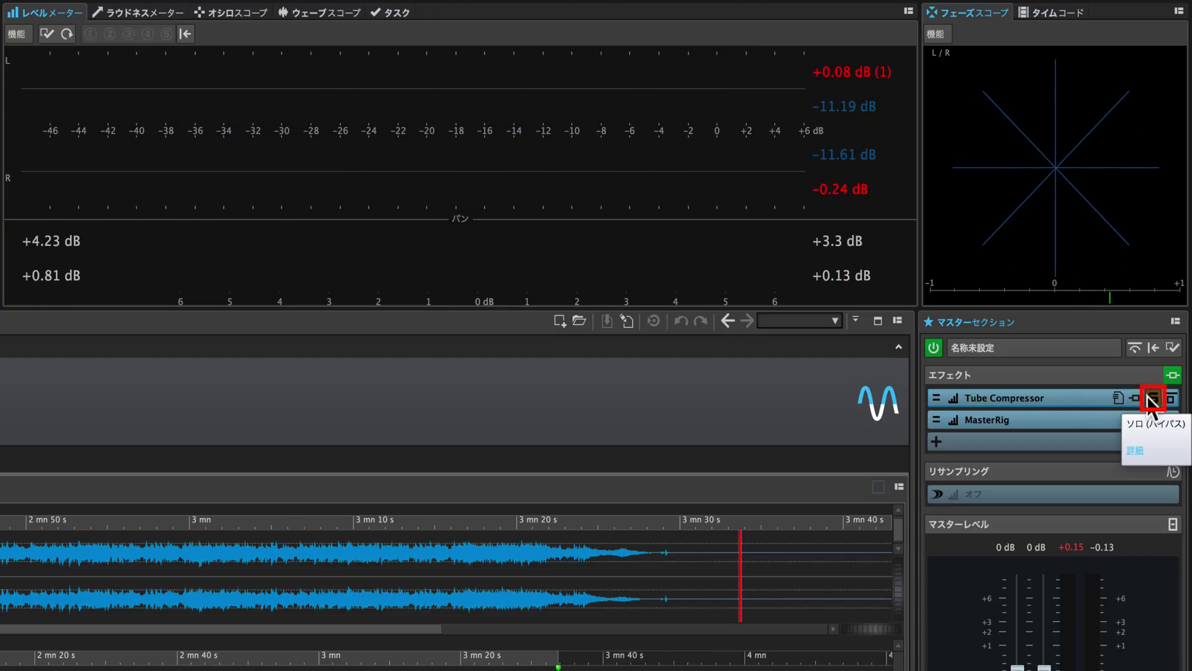
Try the solo and bypass options of Tube Compressor and the bypass for all master section effects
click(1153, 399)
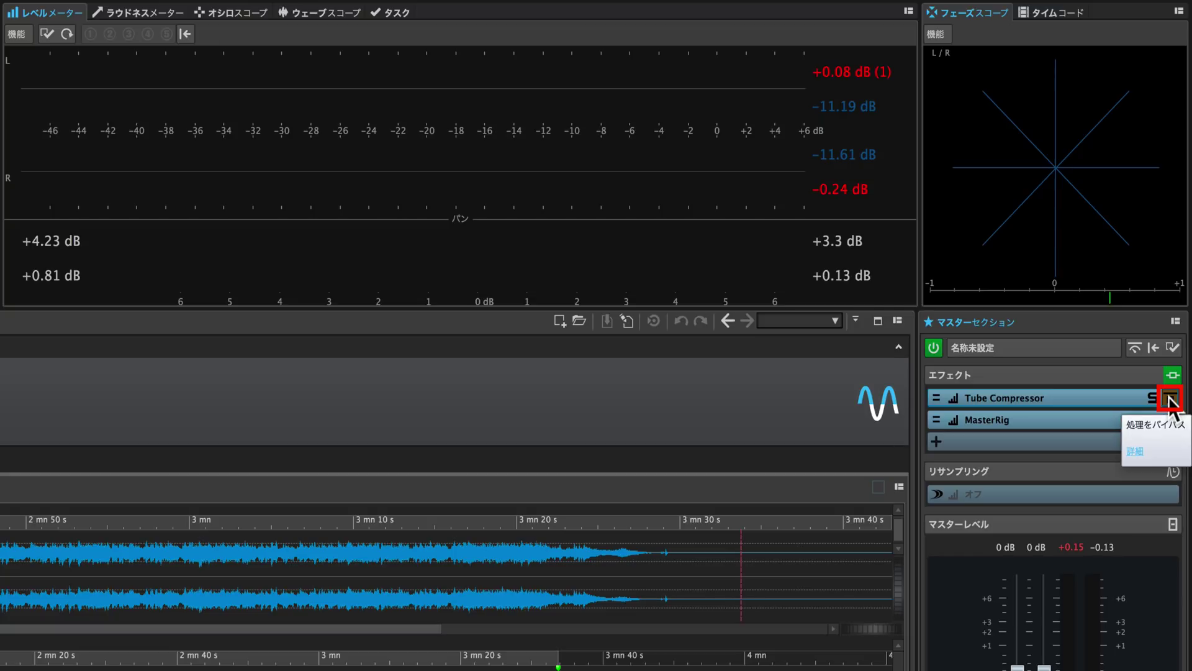
click(1171, 399)
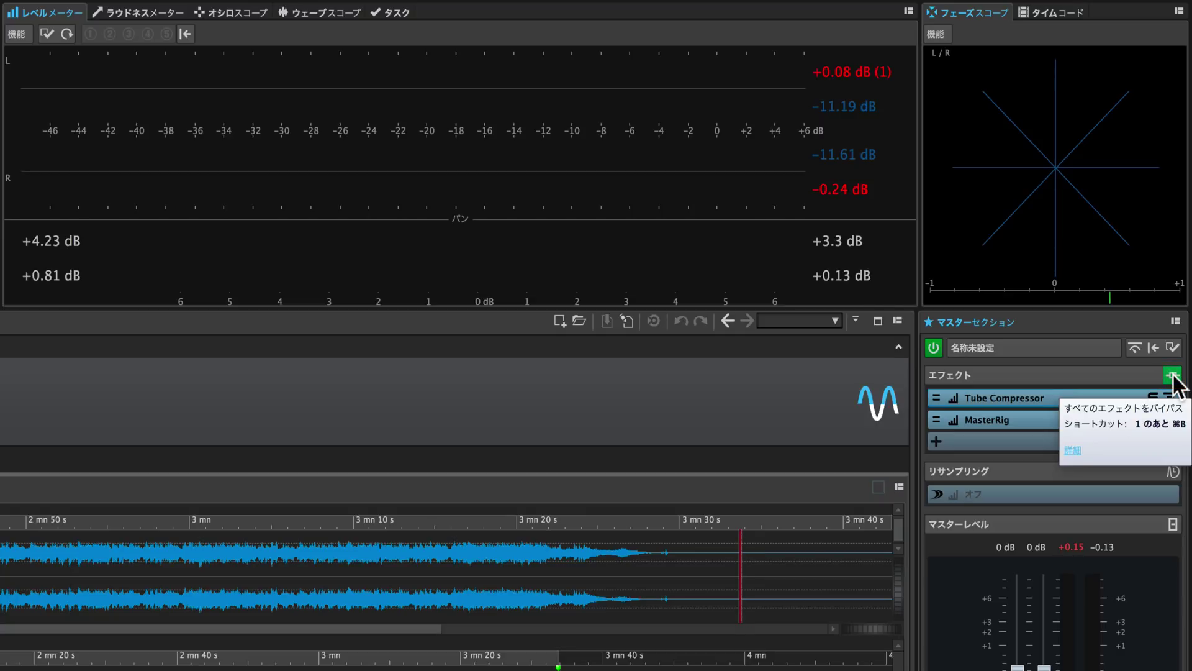
click(1173, 375)
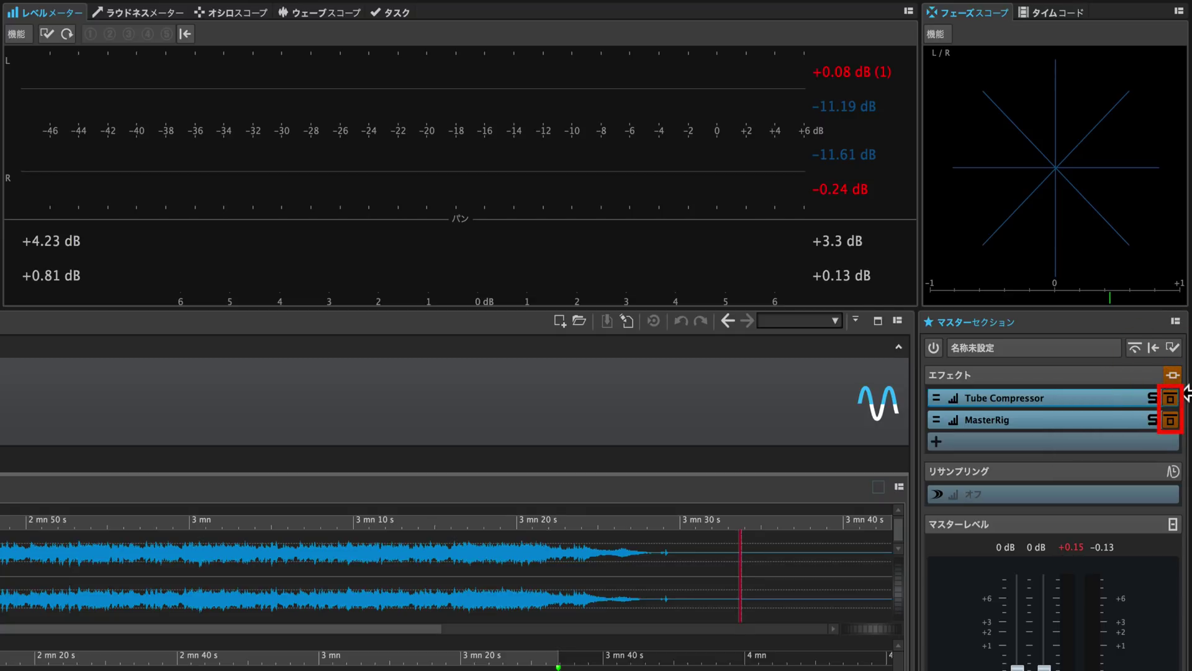
click(1173, 375)
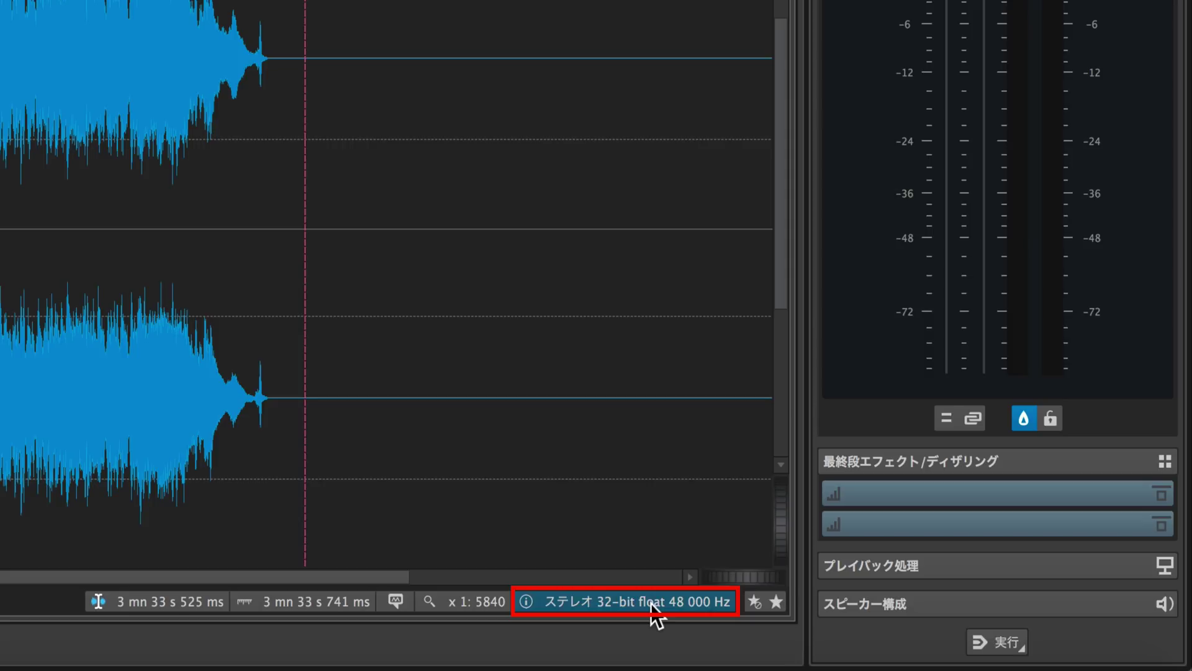
Enable resampling to 44 100 Hz in the master section and play the track from about 53 s
mouse_move(653, 612)
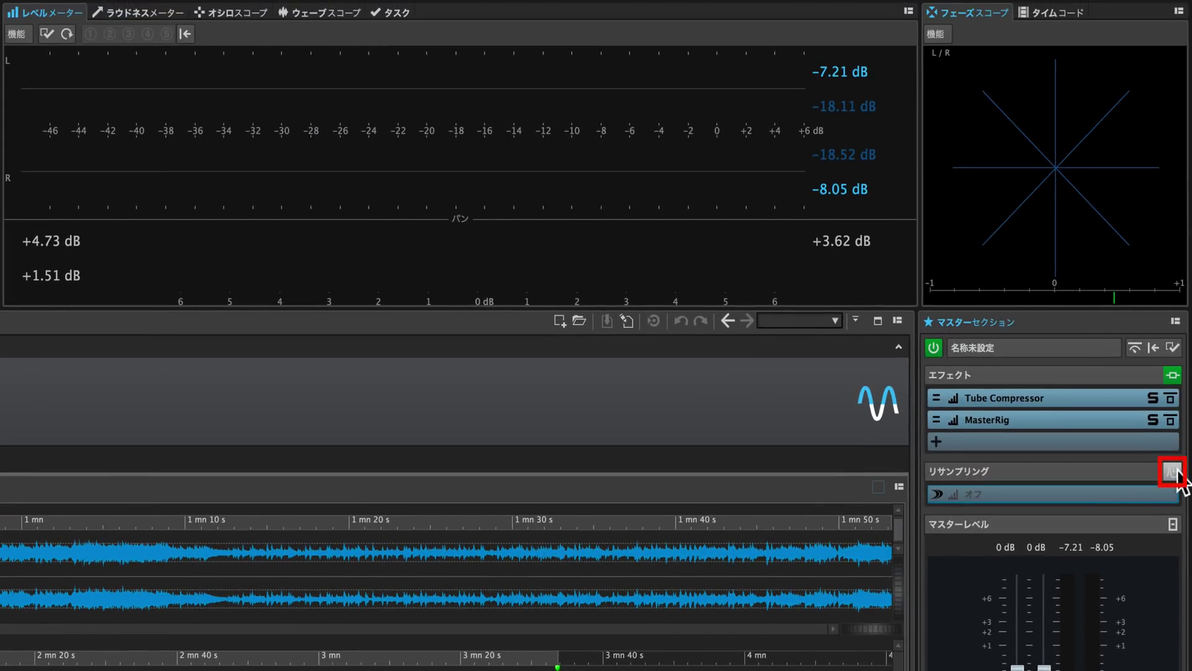
click(1173, 472)
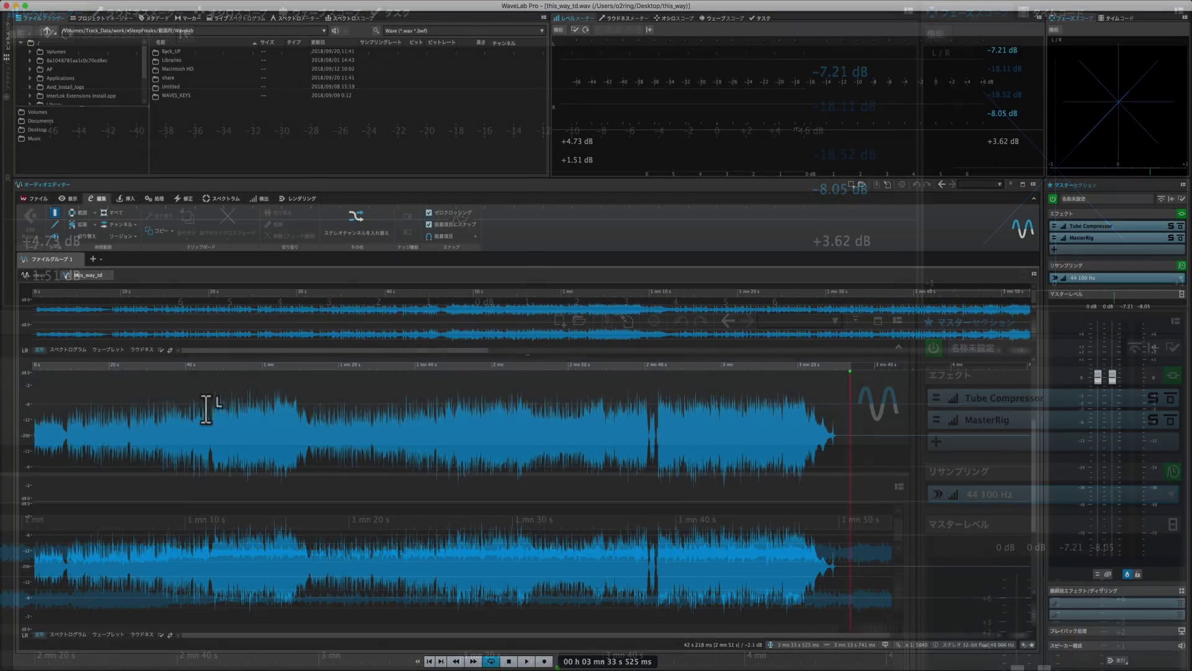
click(238, 419)
click(240, 462)
key(space)
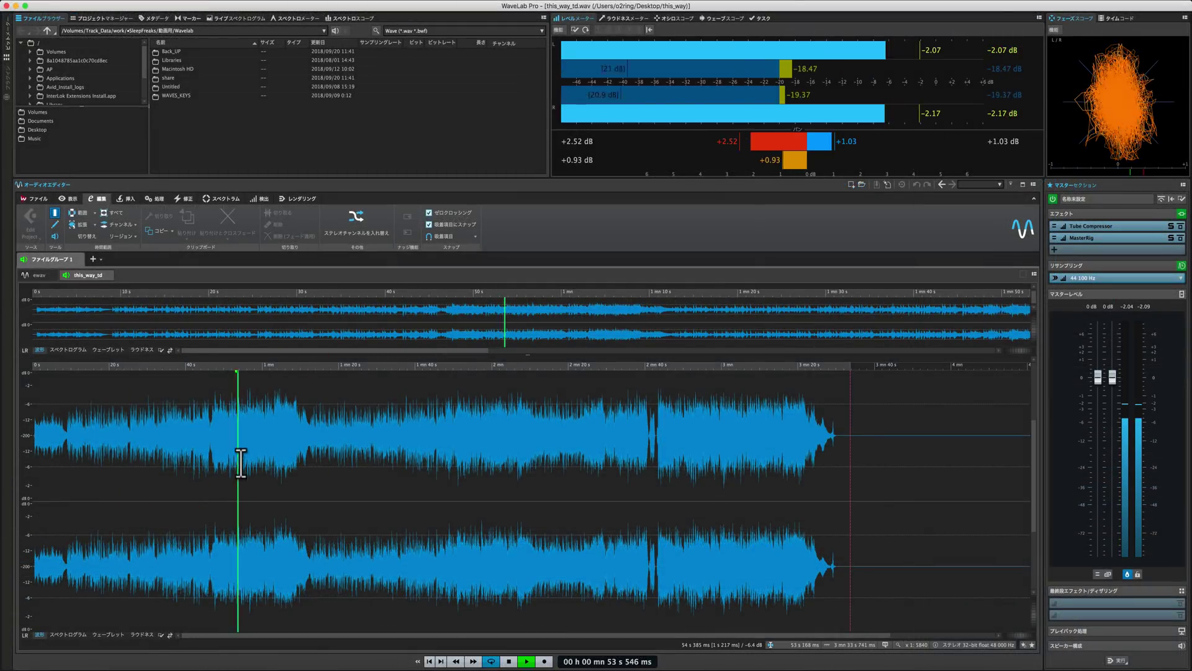
key(space)
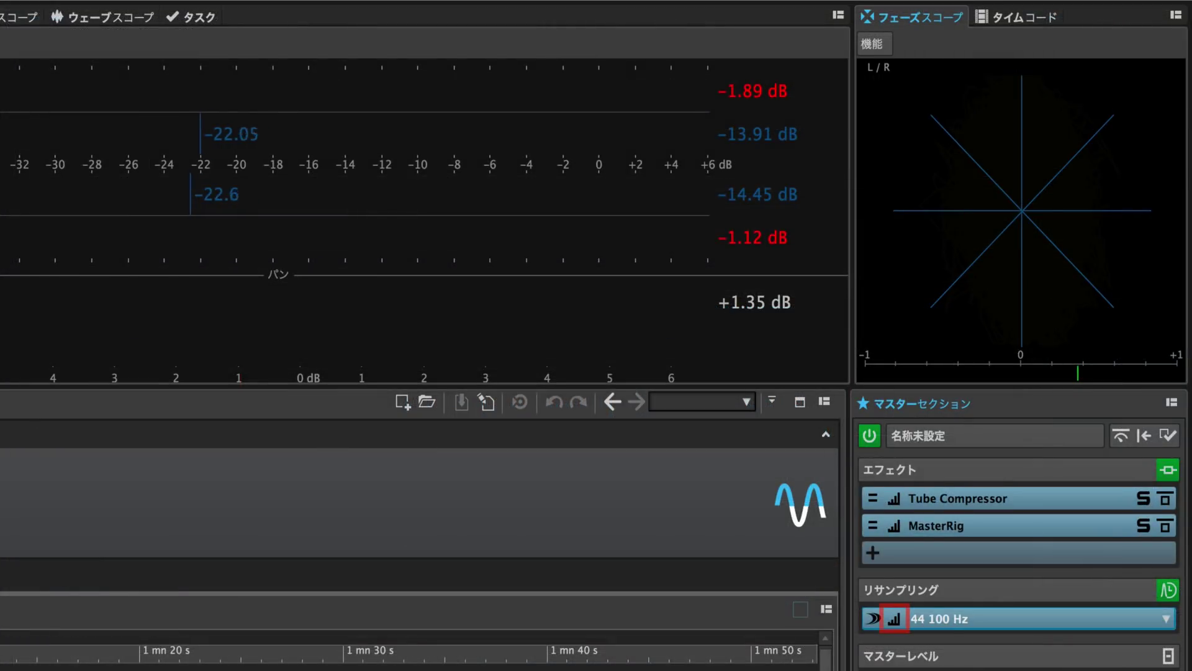
click(894, 620)
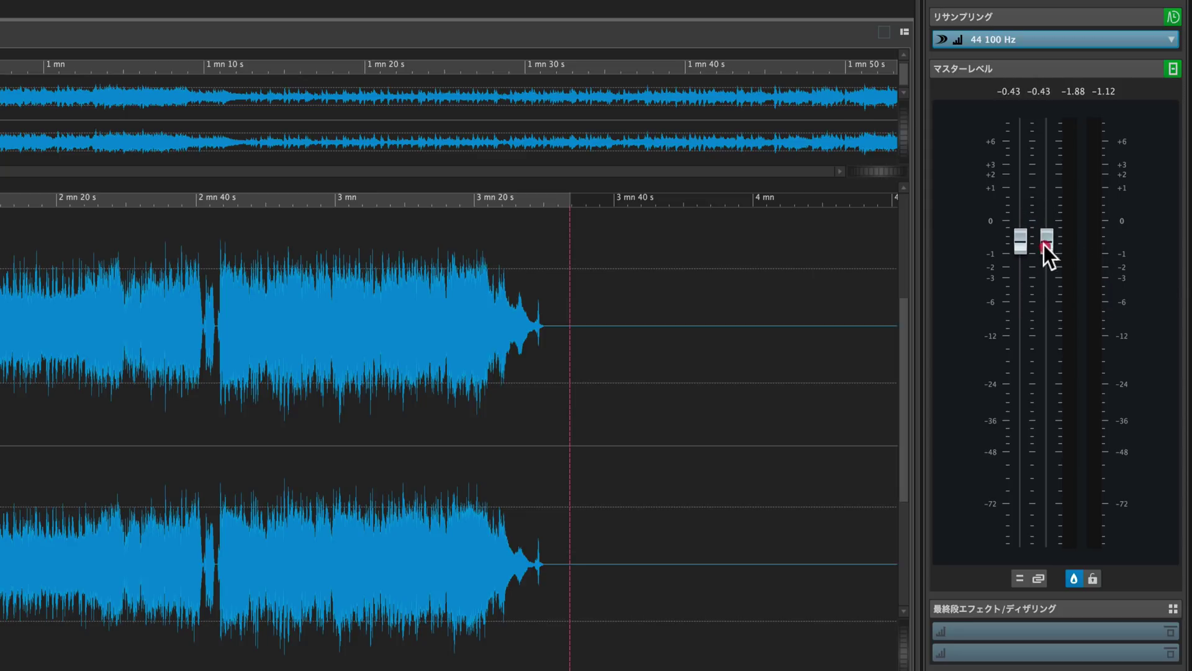
Return the master level faders to 0 dB and try the channel and fader options beneath them
drag(1044, 245, 1044, 219)
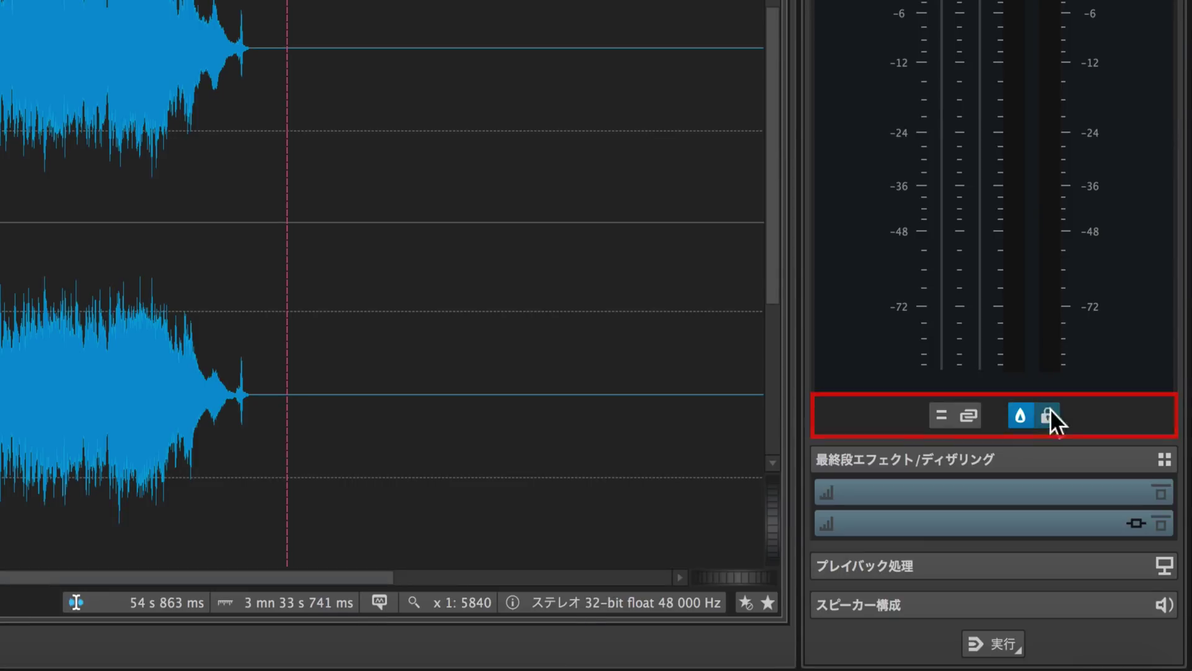
click(937, 416)
click(939, 413)
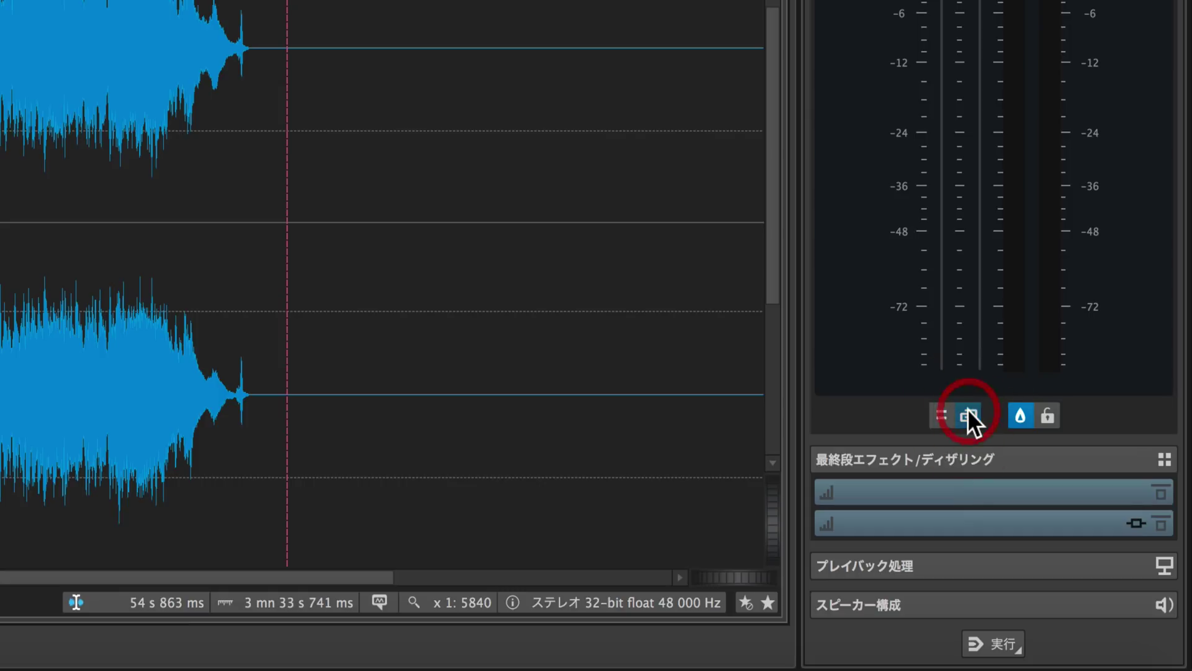
click(969, 414)
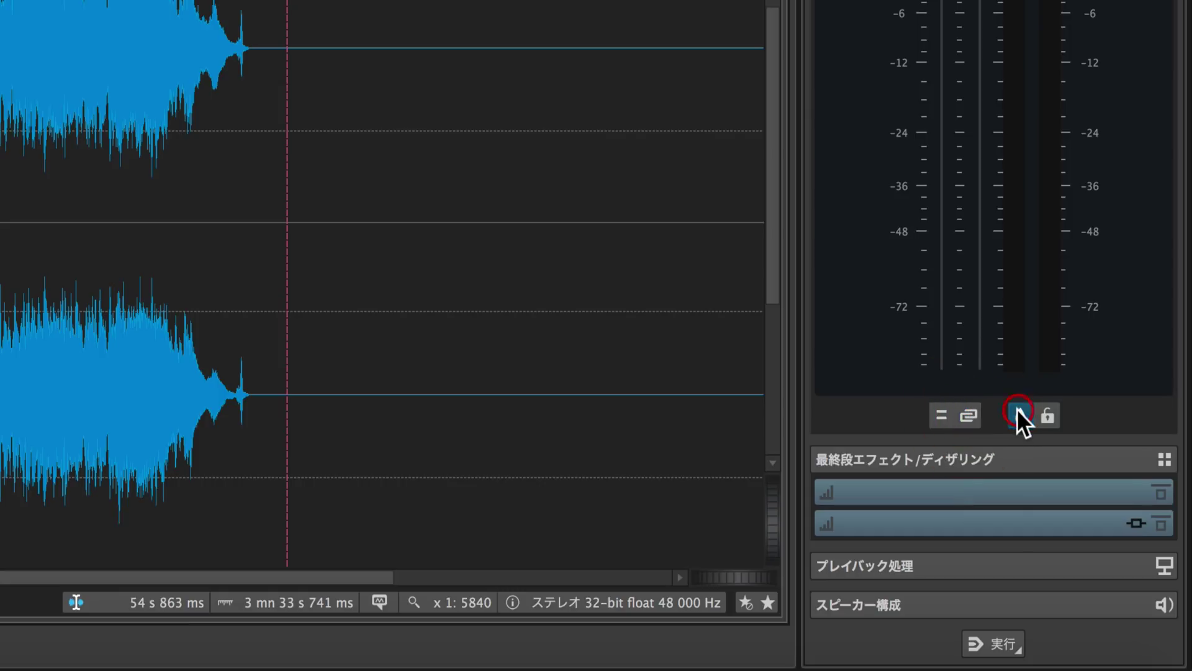
click(1018, 414)
click(1055, 414)
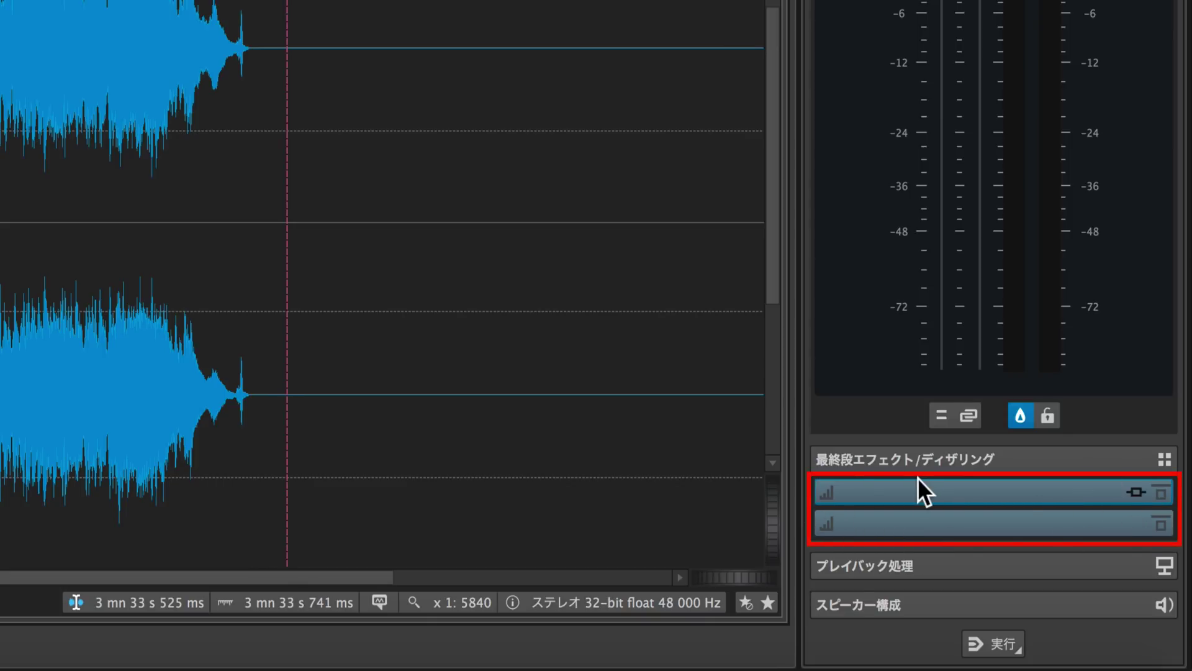
Load Steinberg's UV22HR into the first final effects/dithering slot
click(933, 489)
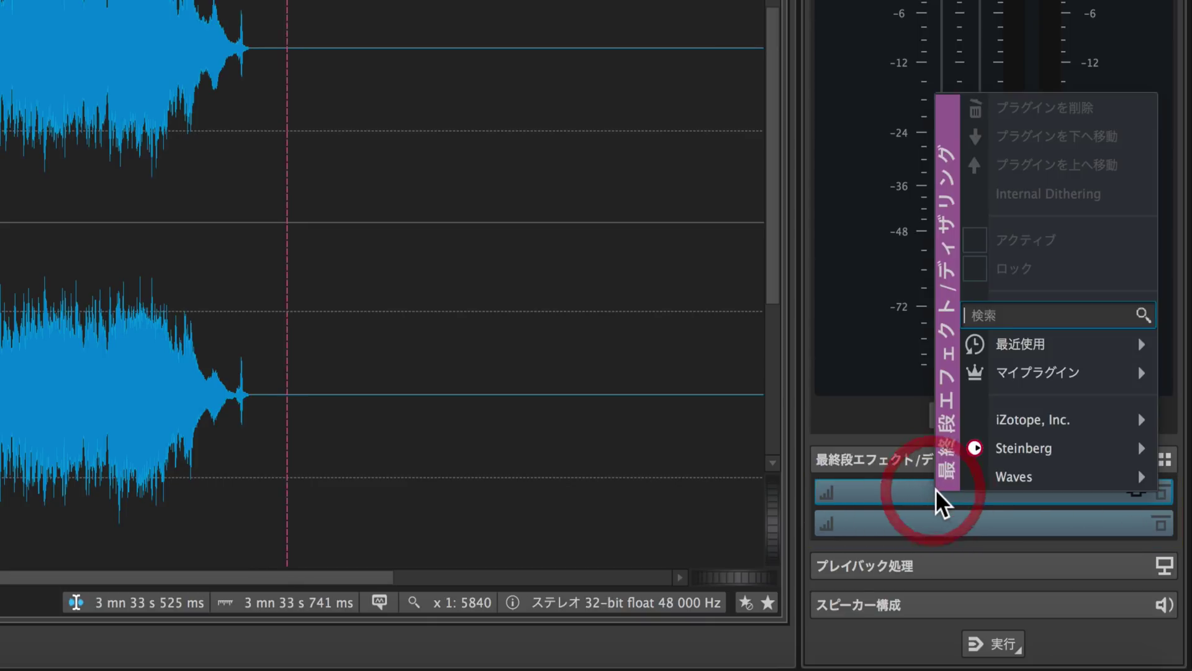
mouse_move(999, 447)
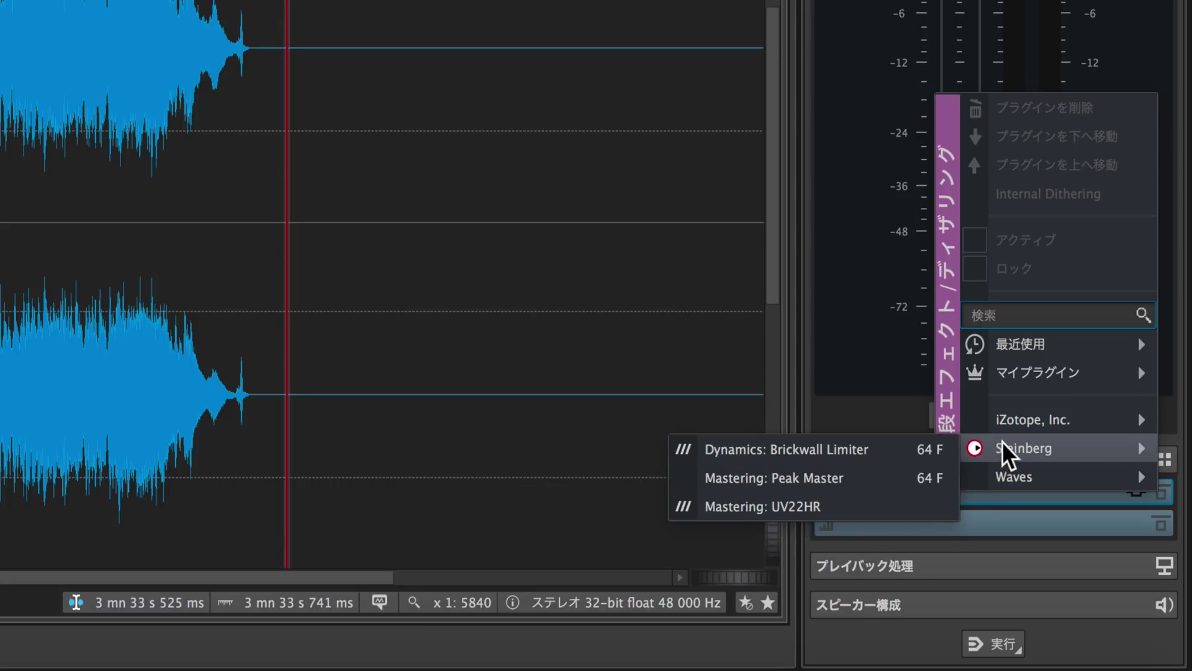
click(844, 498)
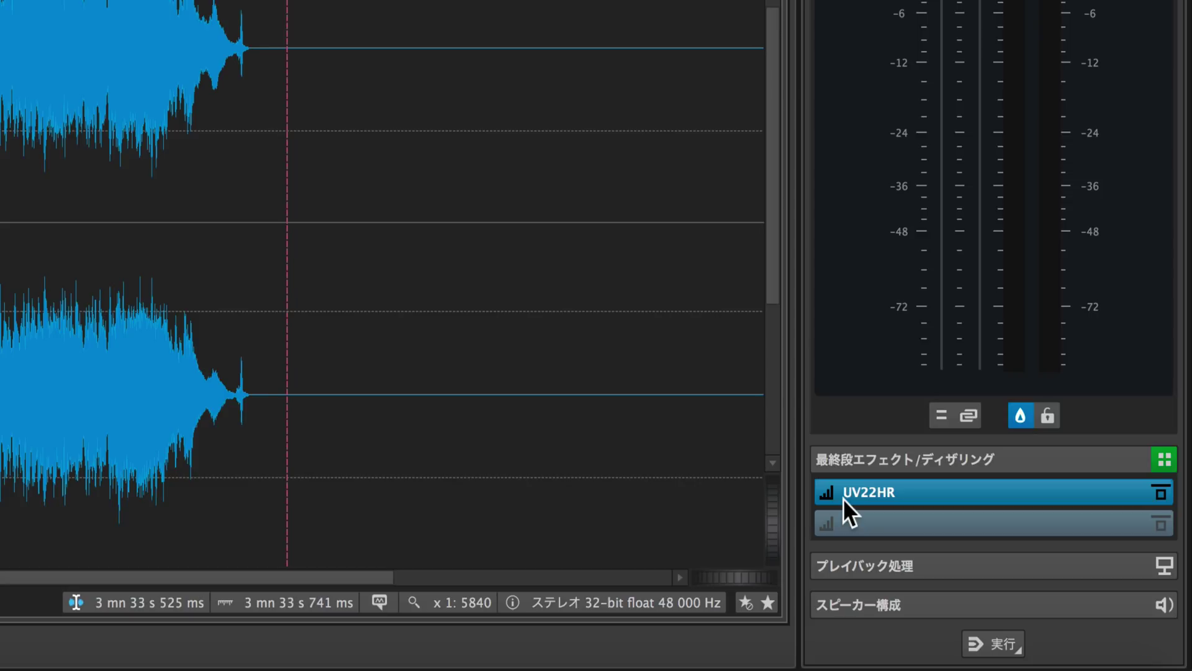
Expand the playback processing section and load Steinberg's Encoder Checker into its first slot
click(881, 563)
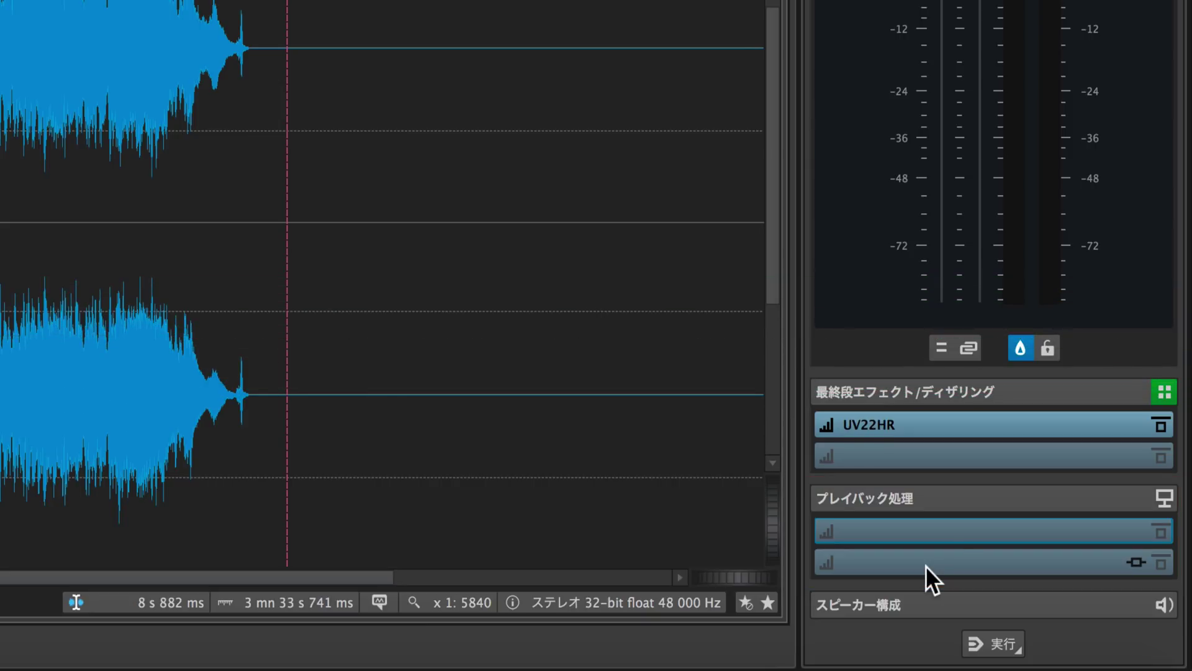
click(955, 531)
mouse_move(997, 522)
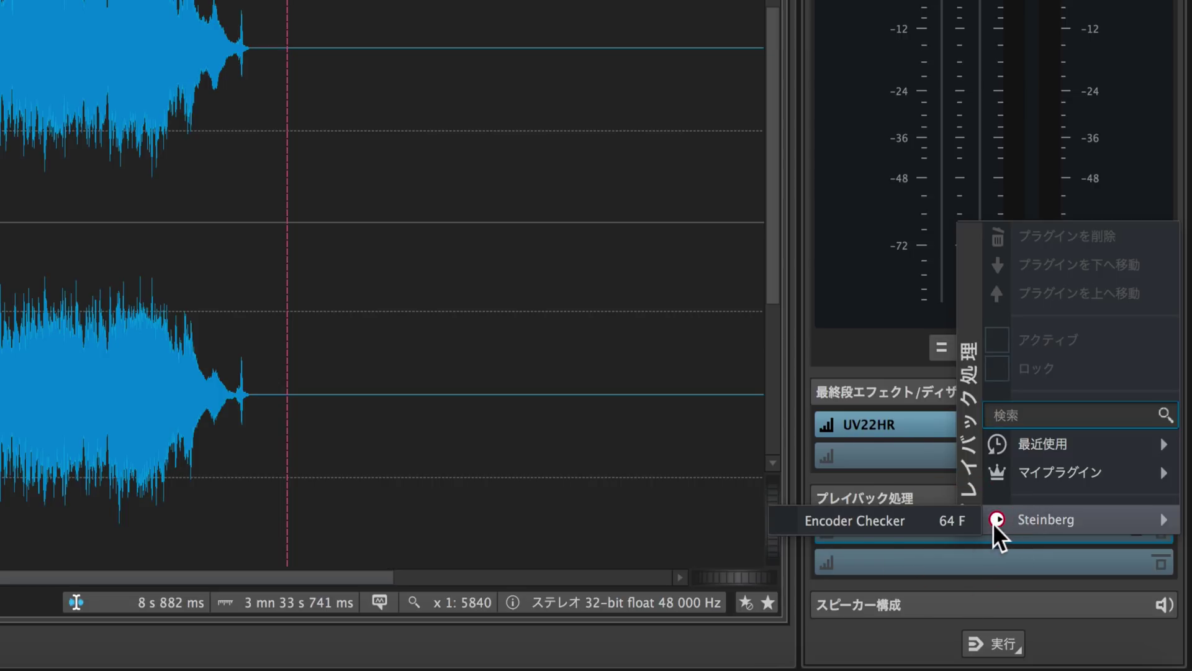
click(870, 520)
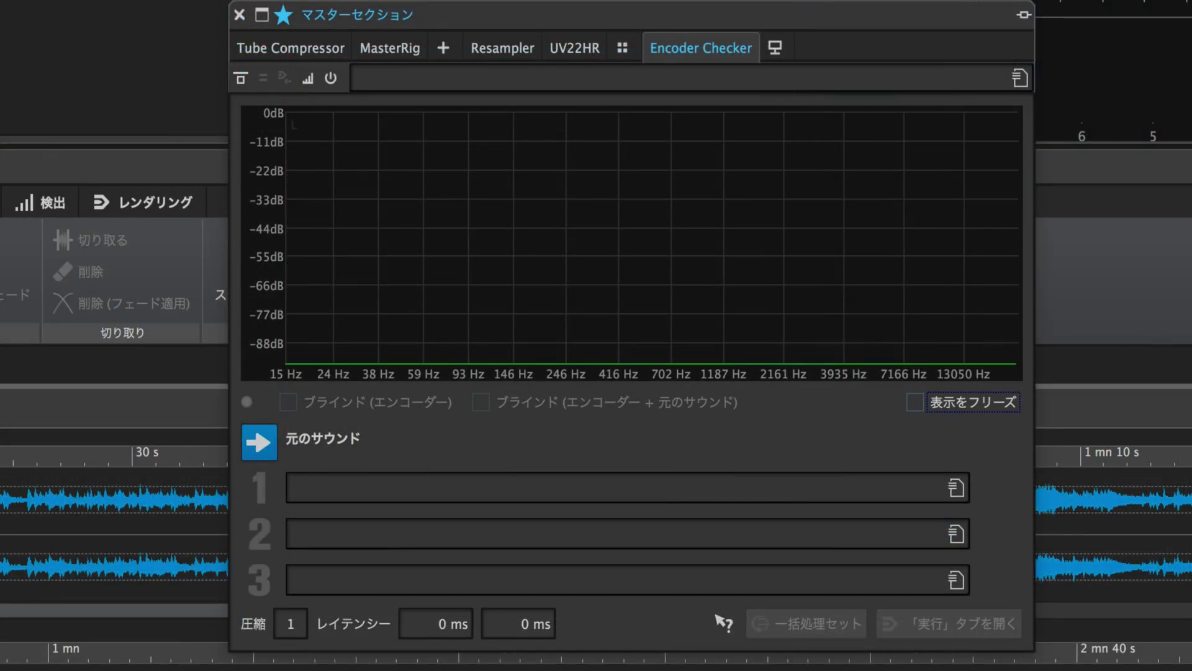
Assign the factory AAC preset iTunes + (AAC) to encoder 1 of the Encoder Checker
click(556, 493)
mouse_move(698, 620)
mouse_move(894, 622)
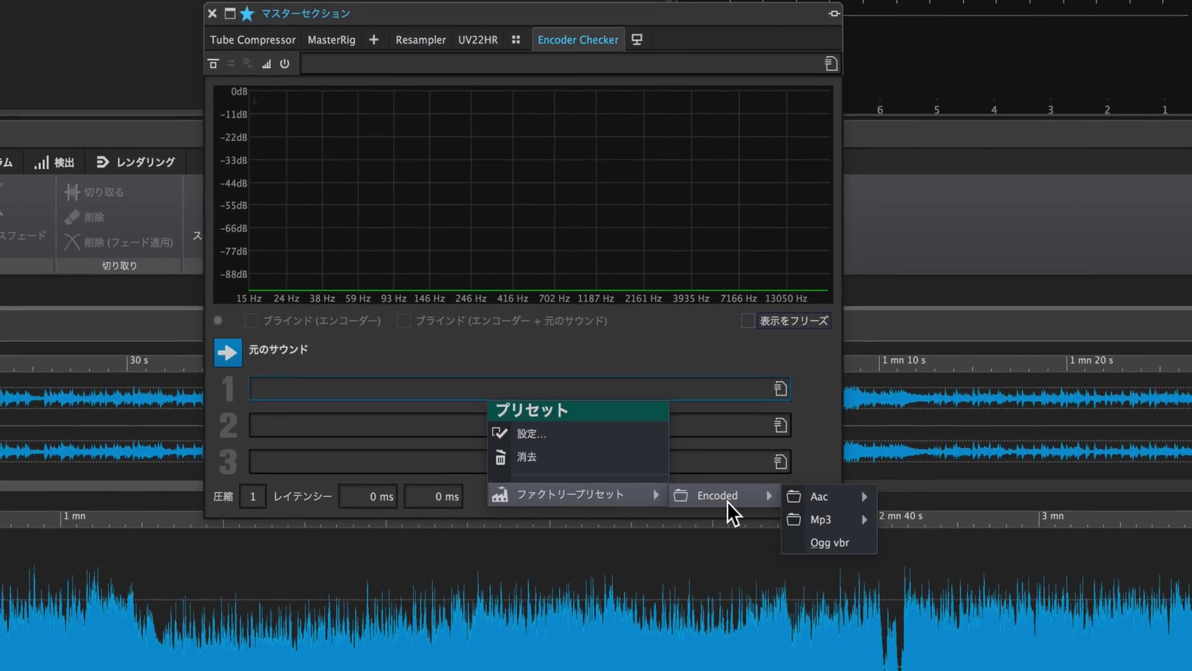
mouse_move(1001, 641)
mouse_move(824, 501)
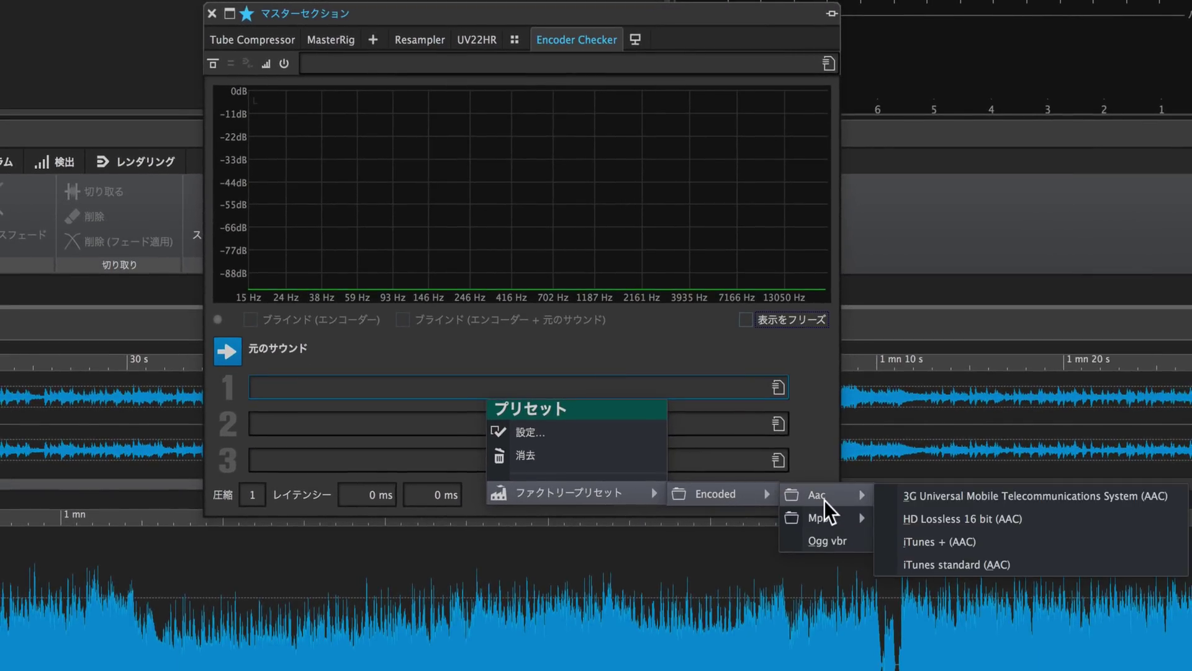
click(955, 542)
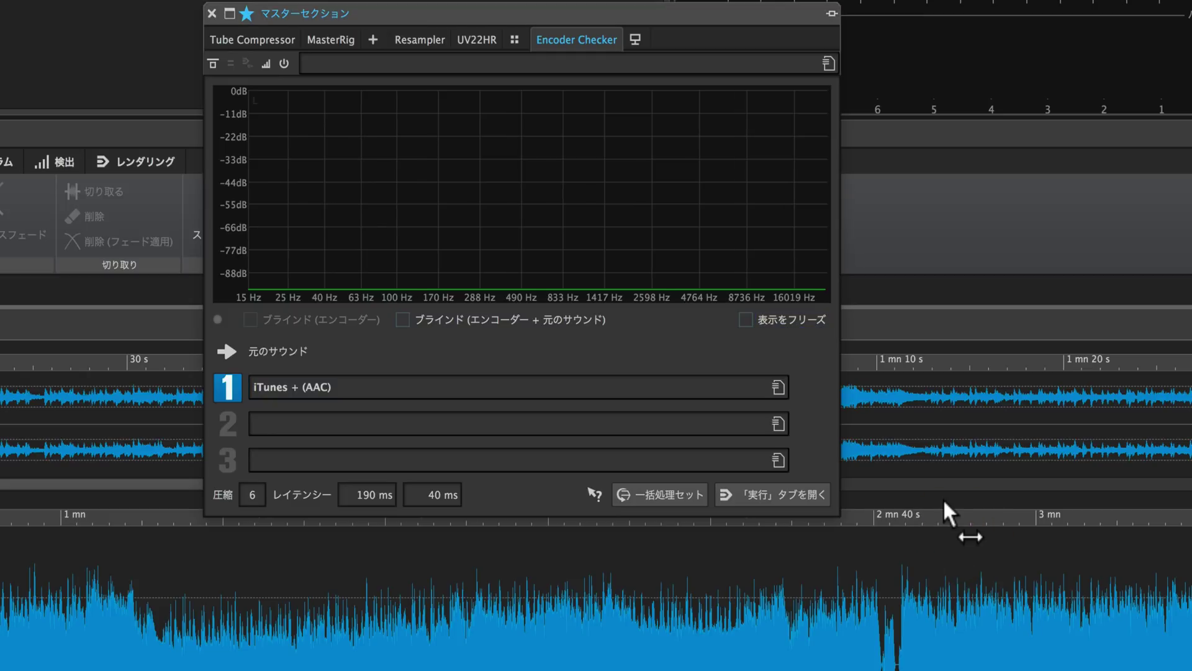
Play the track and compare the original sound with the iTunes + (AAC) encoding in the Encoder Checker
key(space)
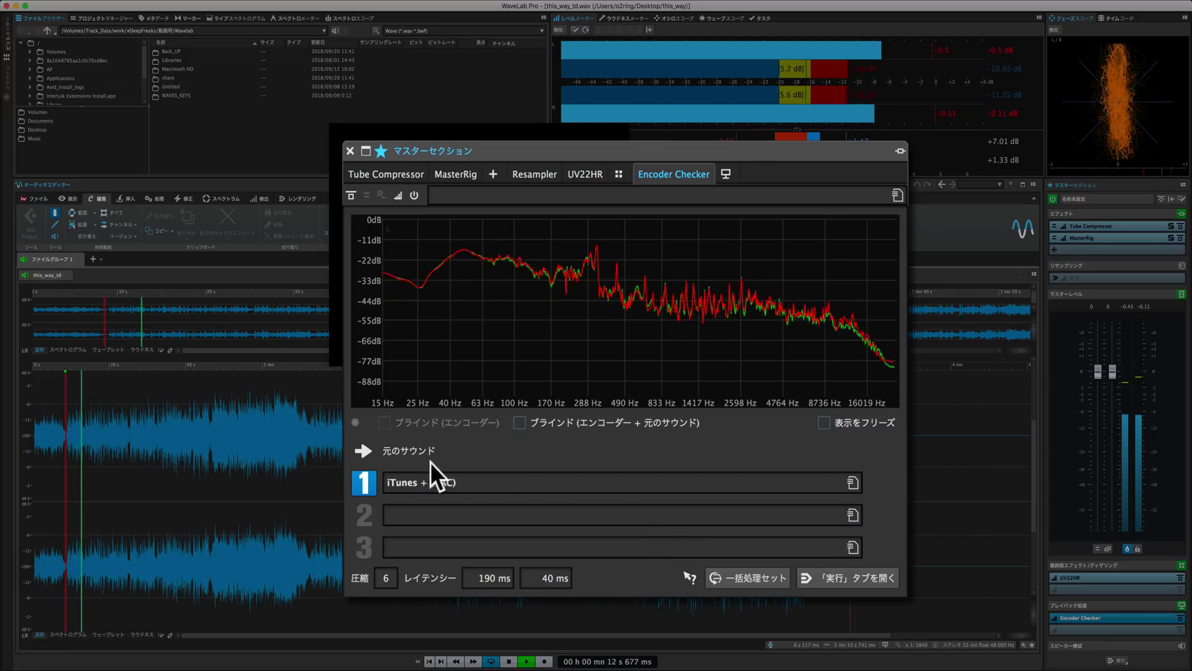
click(398, 448)
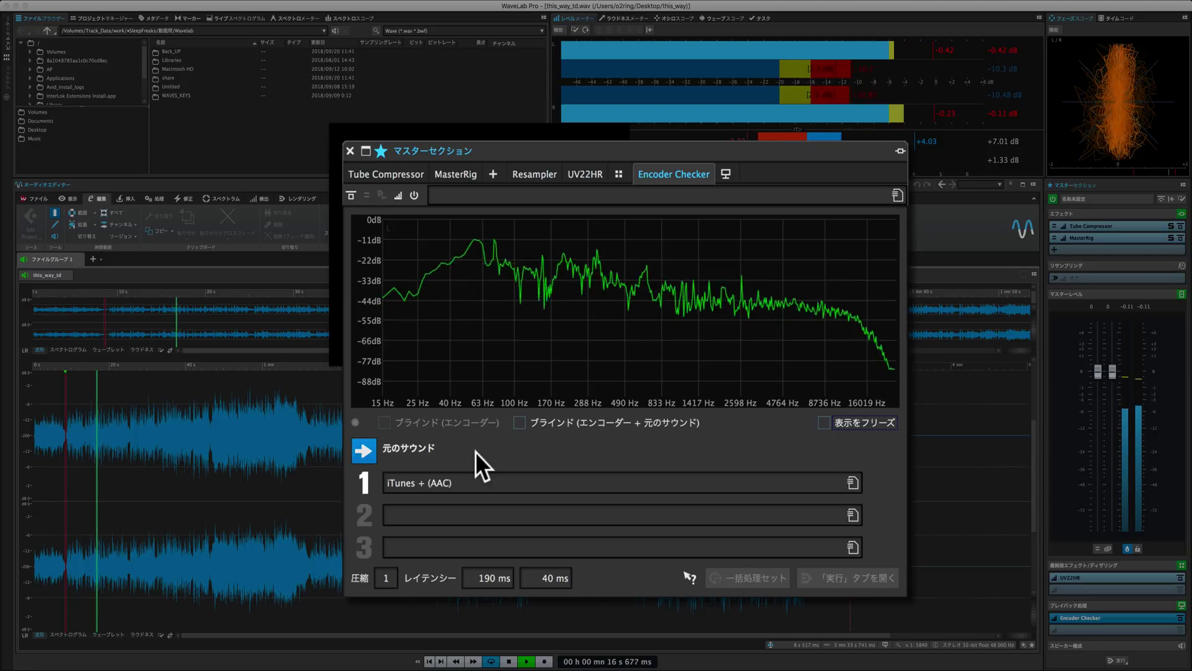
click(363, 483)
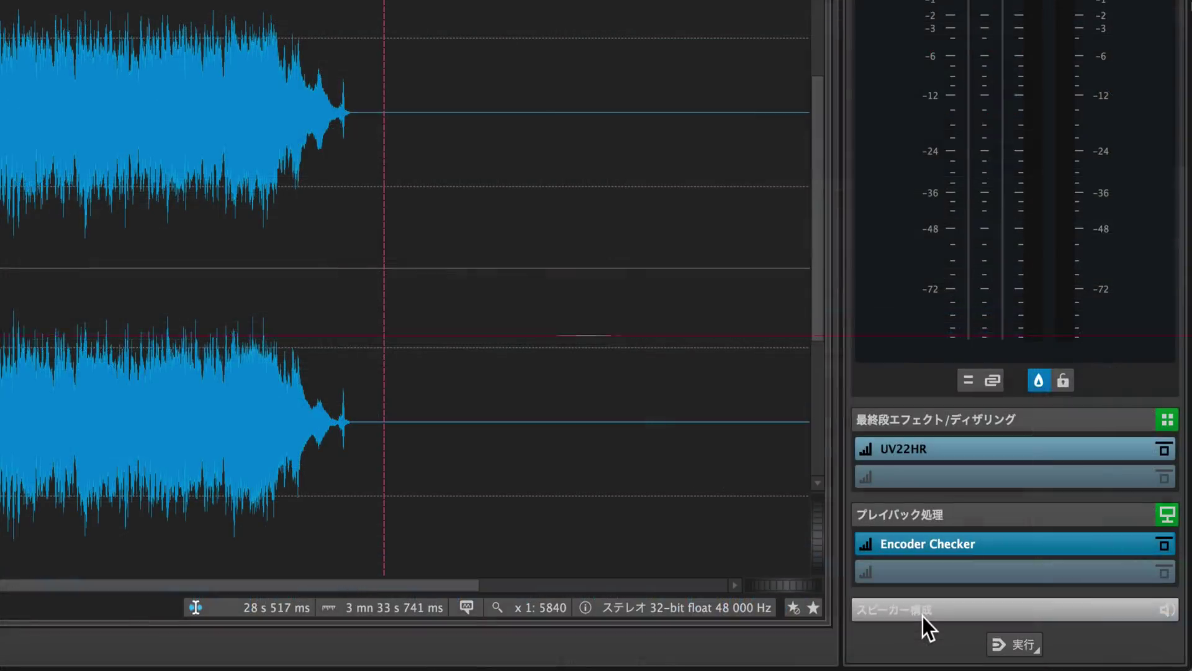
Expand the speaker configuration section of the master section
click(1078, 662)
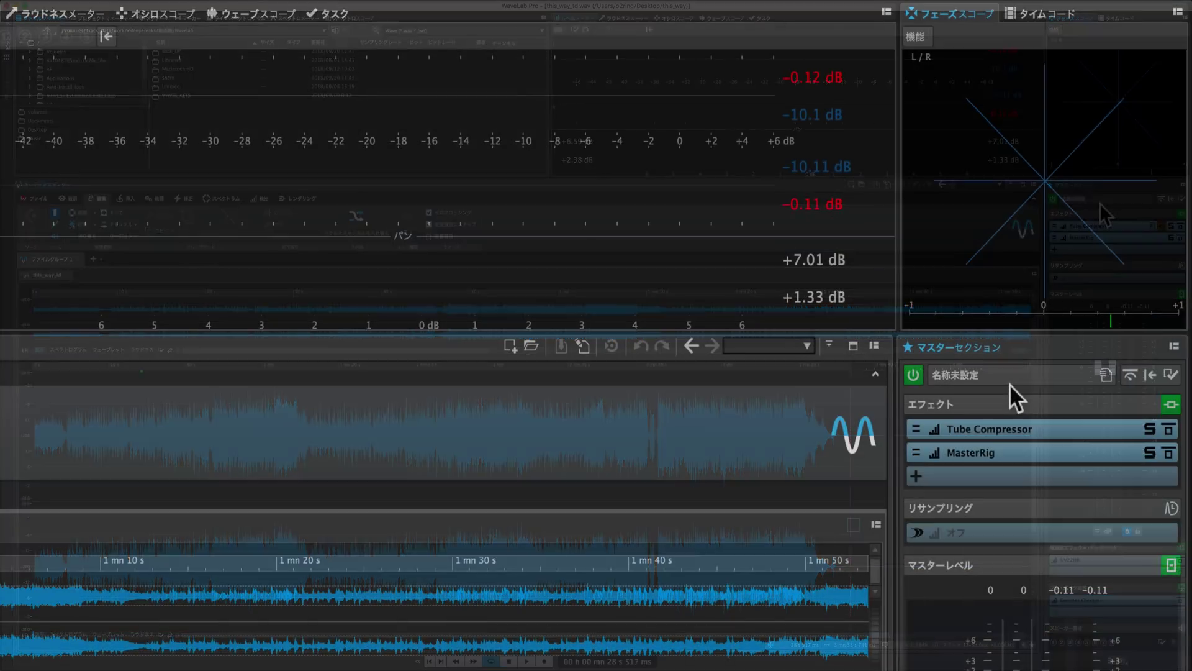
Toggle the whole master section's bypass on and off, and save its settings as a preset named aaaa
click(913, 375)
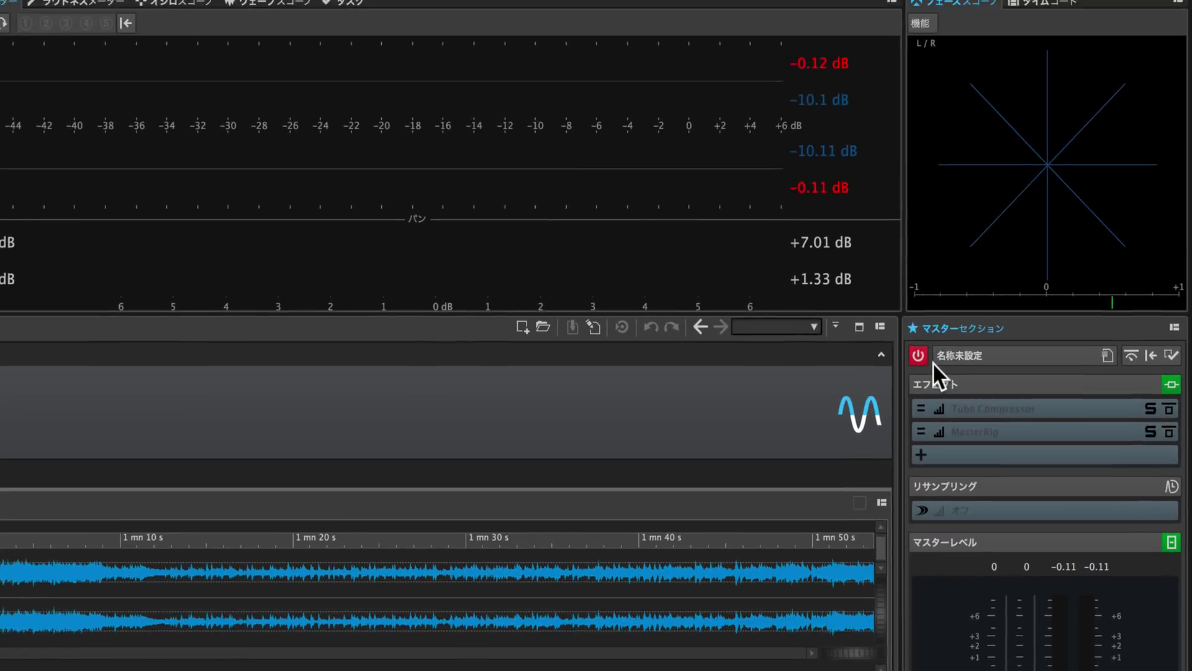
click(1003, 28)
click(967, 374)
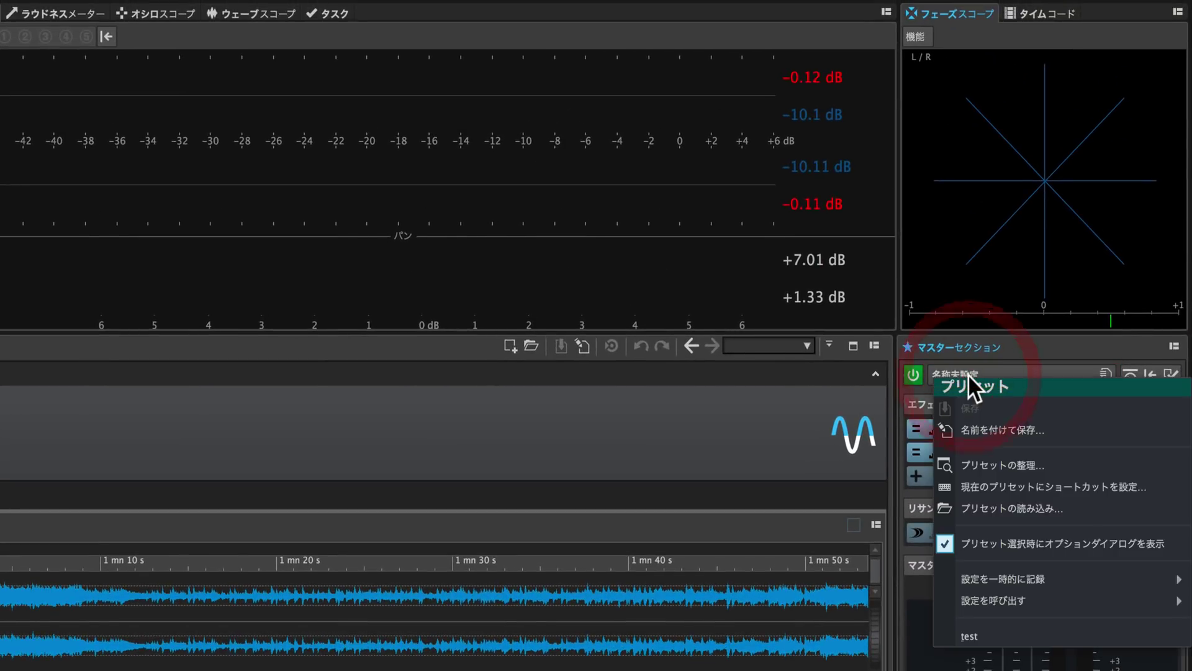
click(1018, 428)
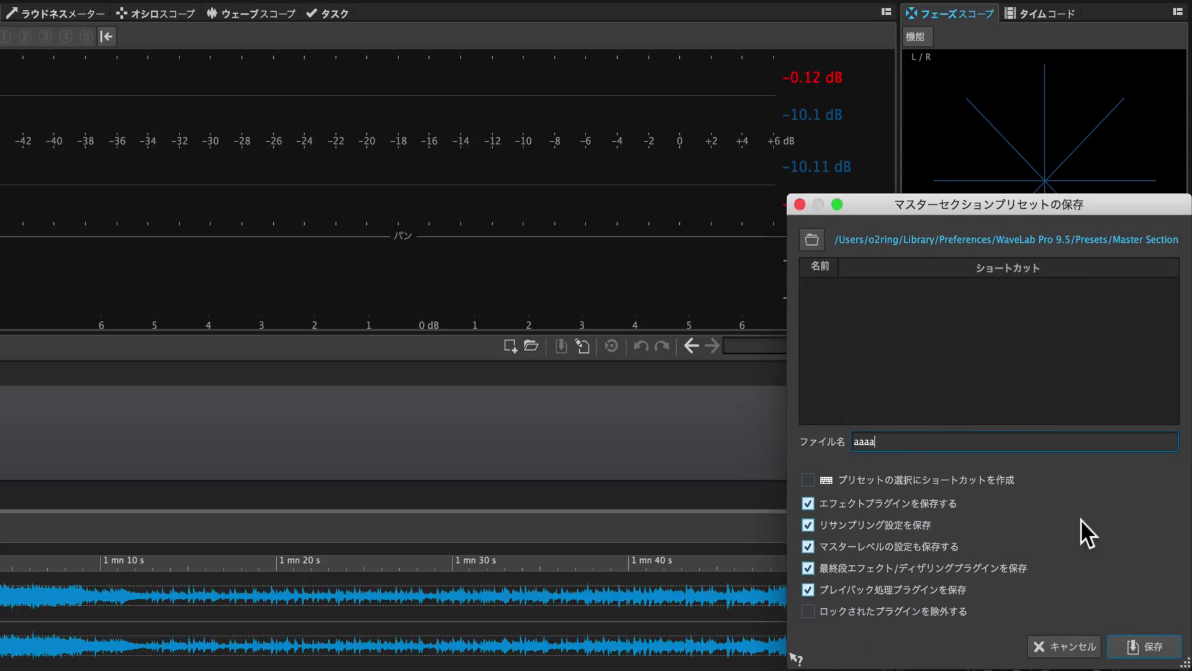
click(1148, 645)
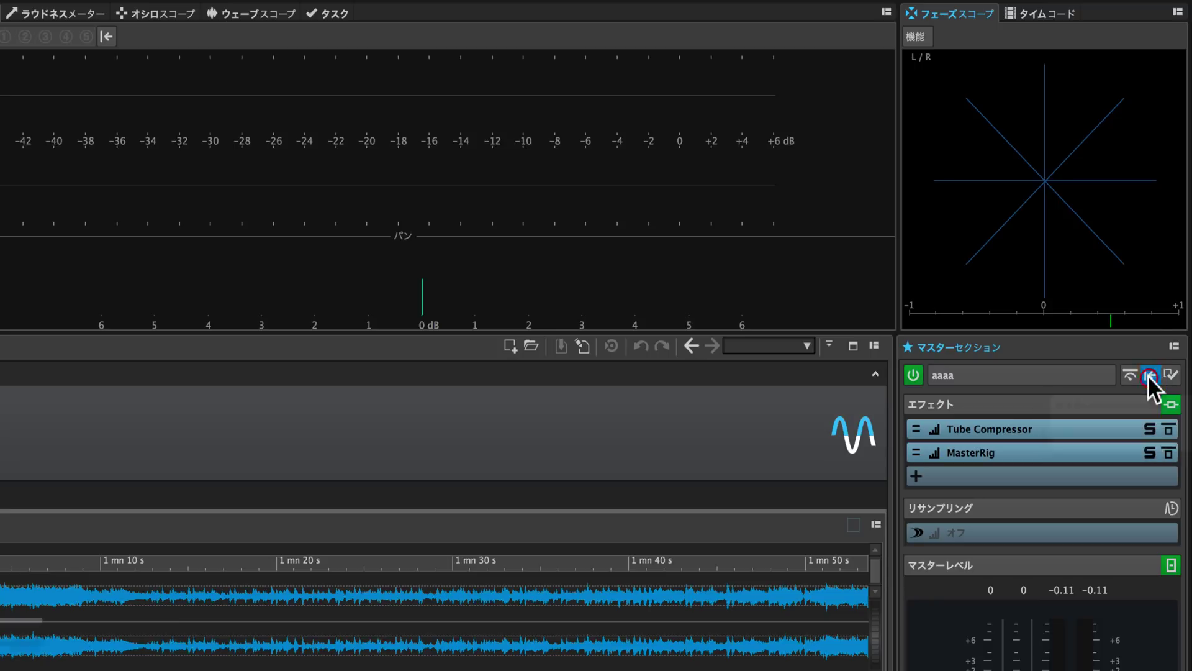
Reset the master section and load the saved preset aaaa.dat, including effects, resampling, master level, final effects/dithering and playback processing
click(1147, 375)
click(892, 389)
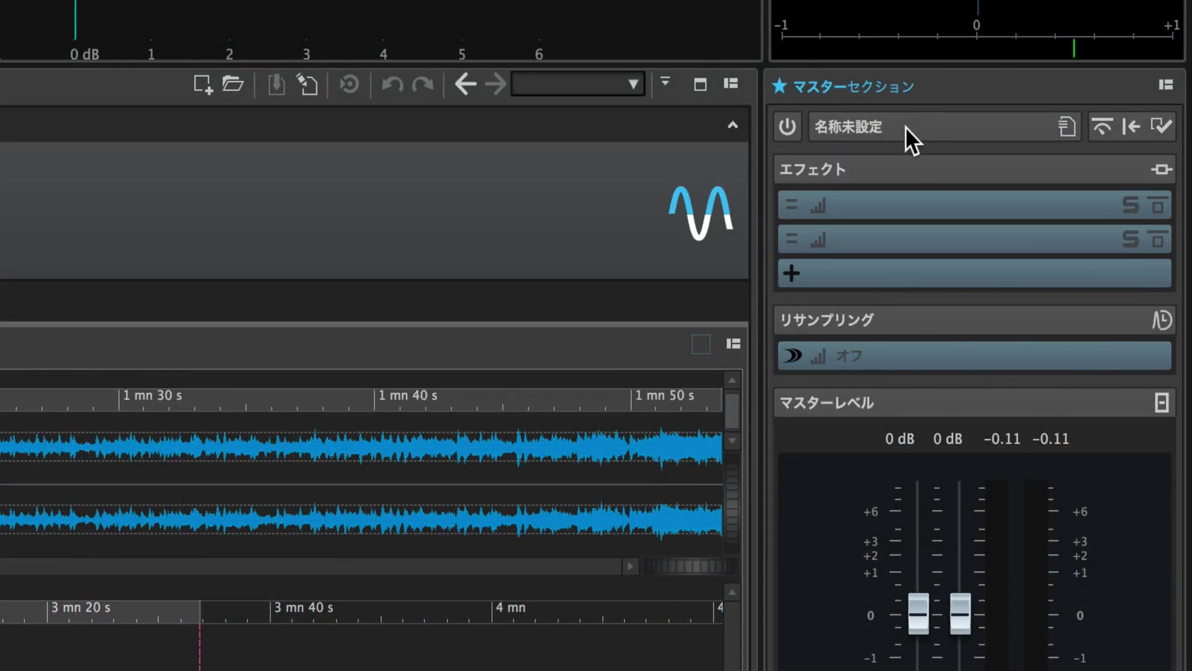
click(905, 127)
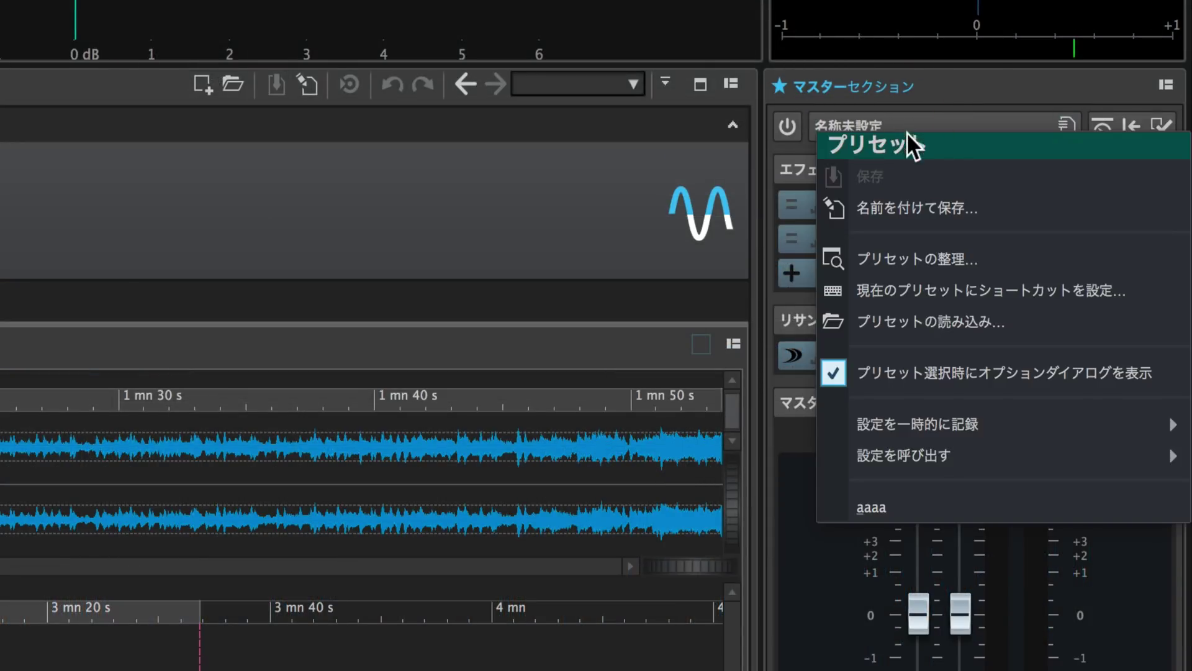
click(934, 324)
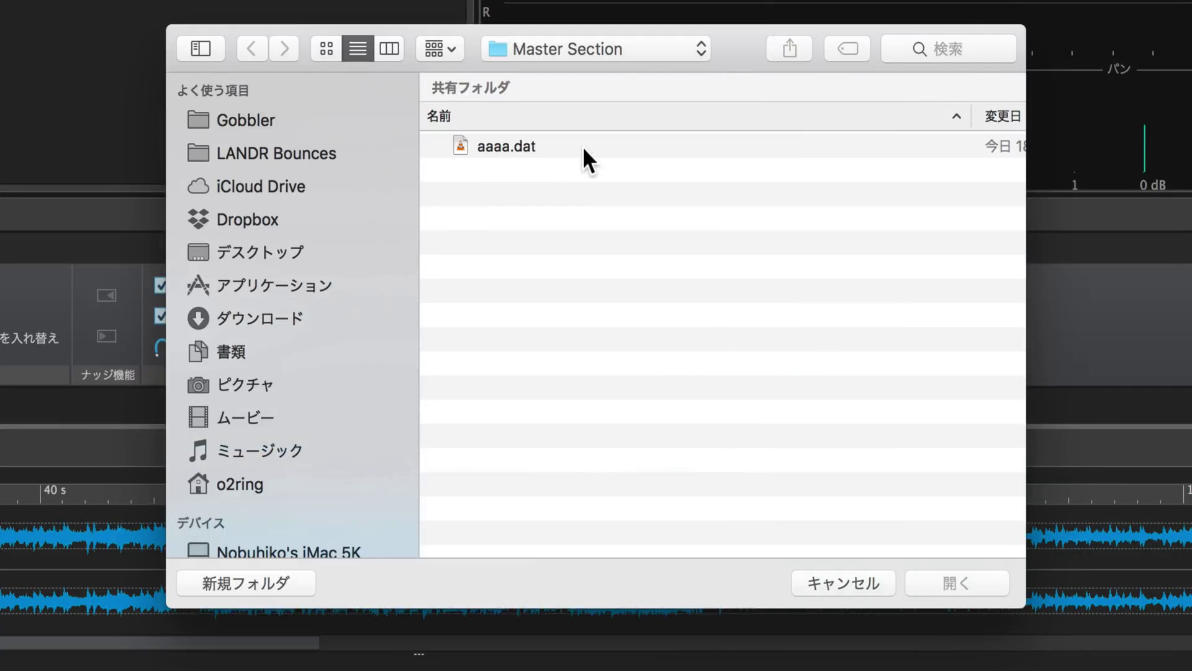
click(527, 145)
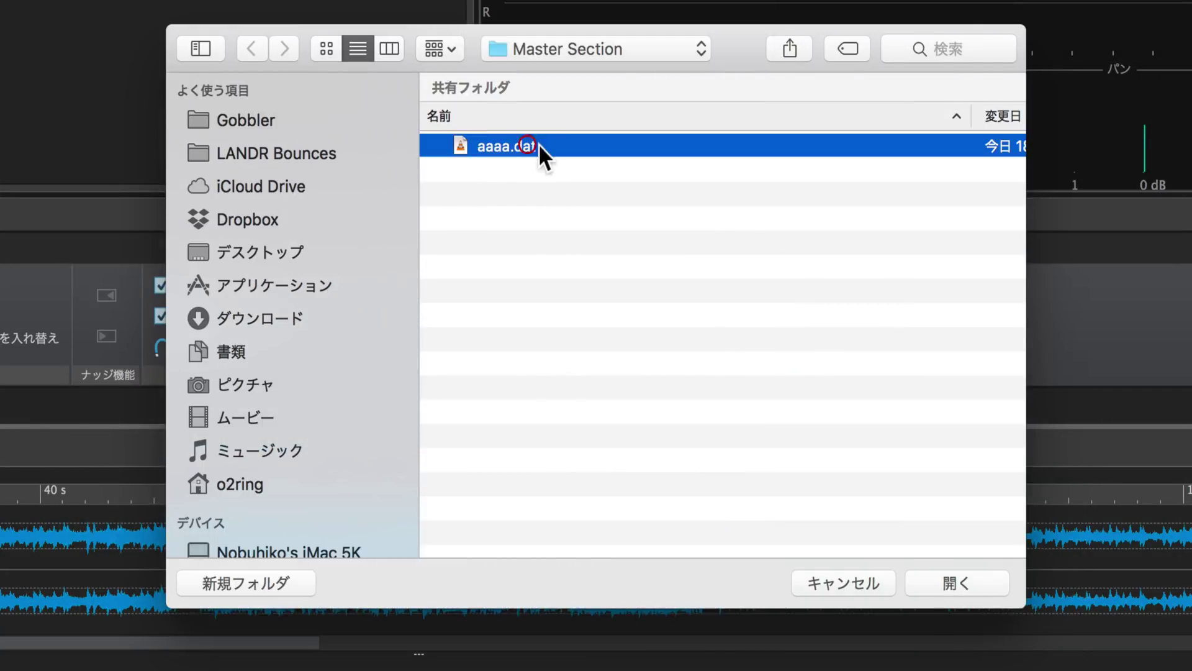
click(967, 574)
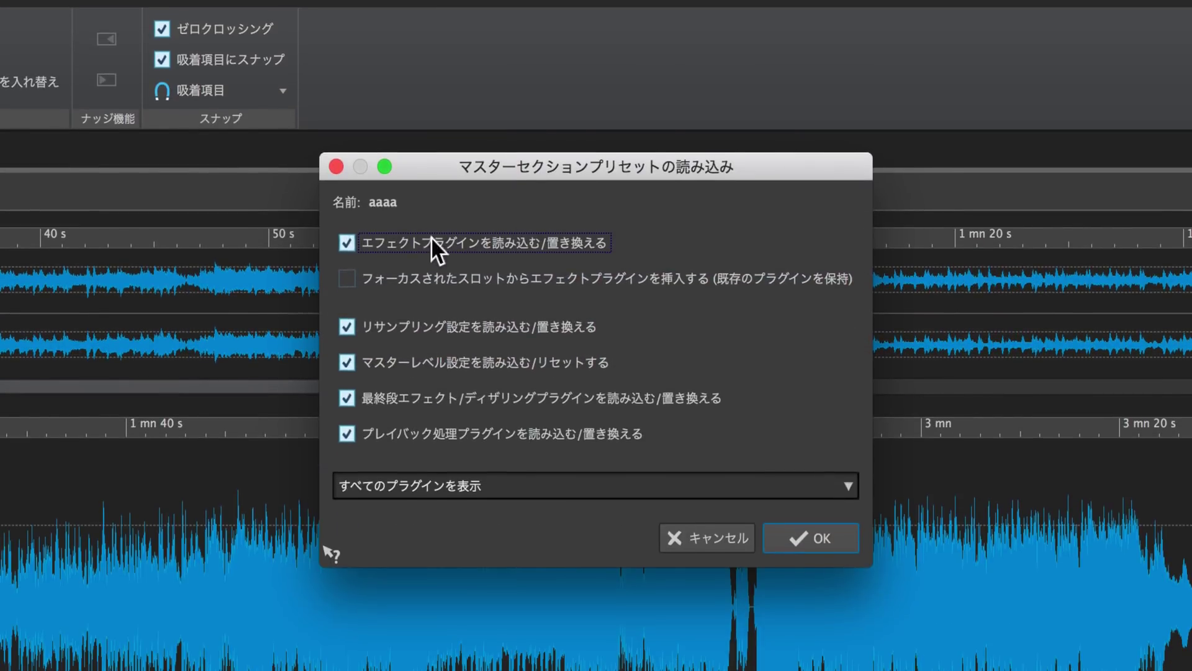
click(807, 538)
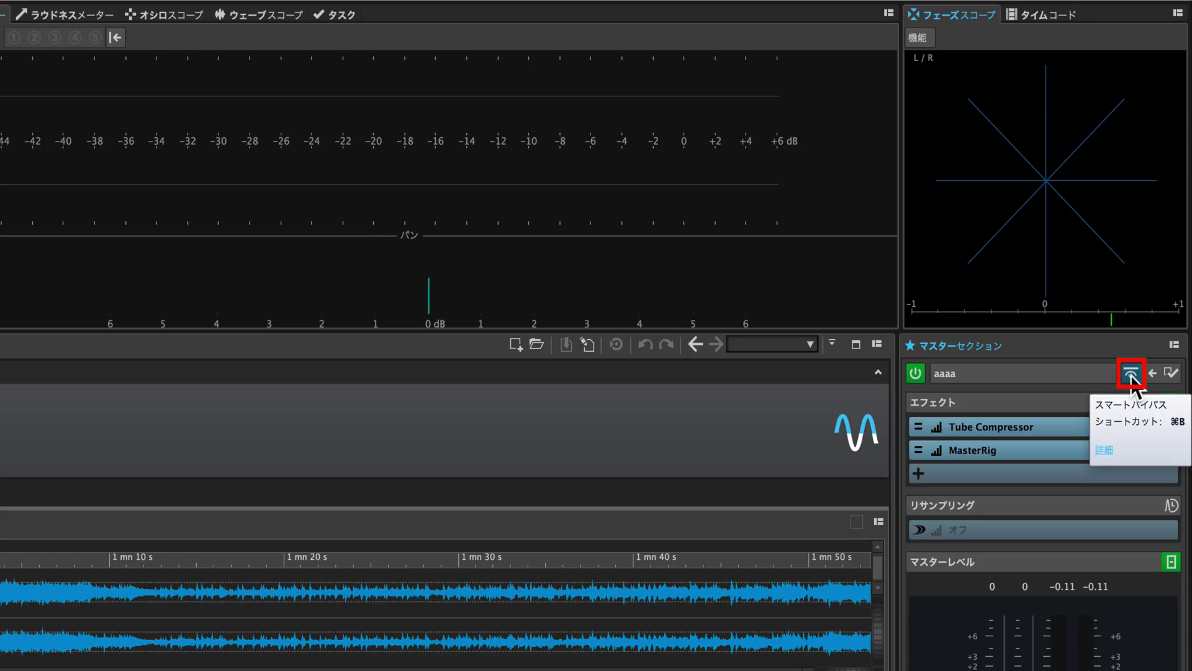
Open the Smart Bypass settings and switch playback between original audio, processed audio, and processed audio with level correction
click(1131, 374)
click(1131, 375)
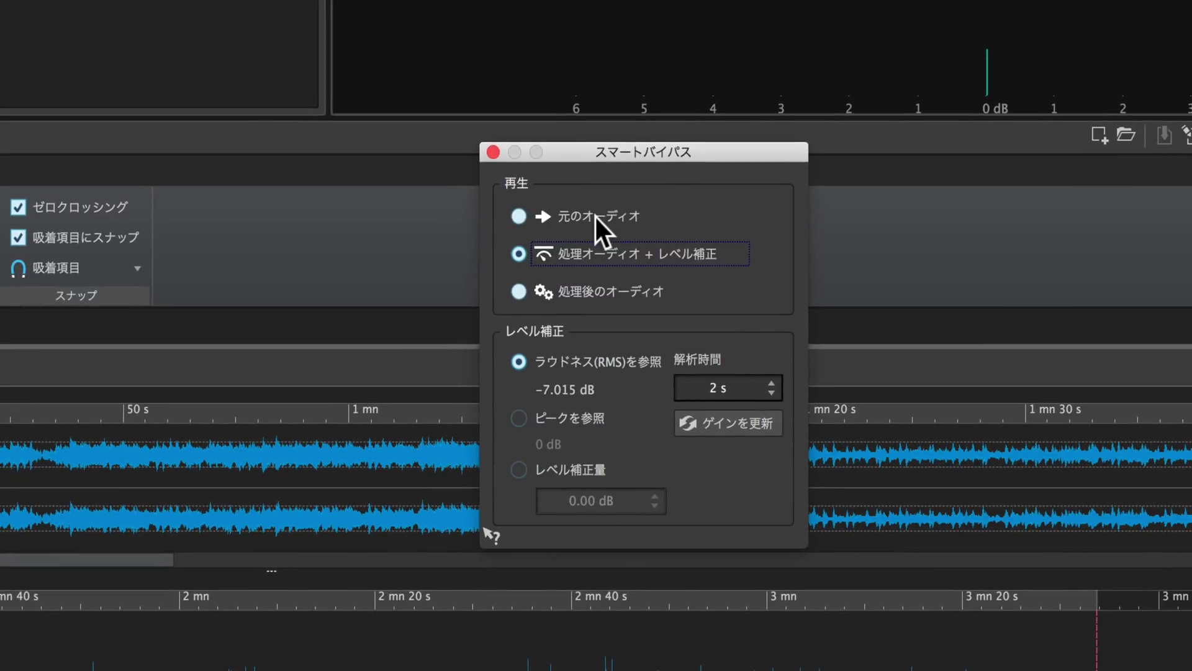
click(124, 406)
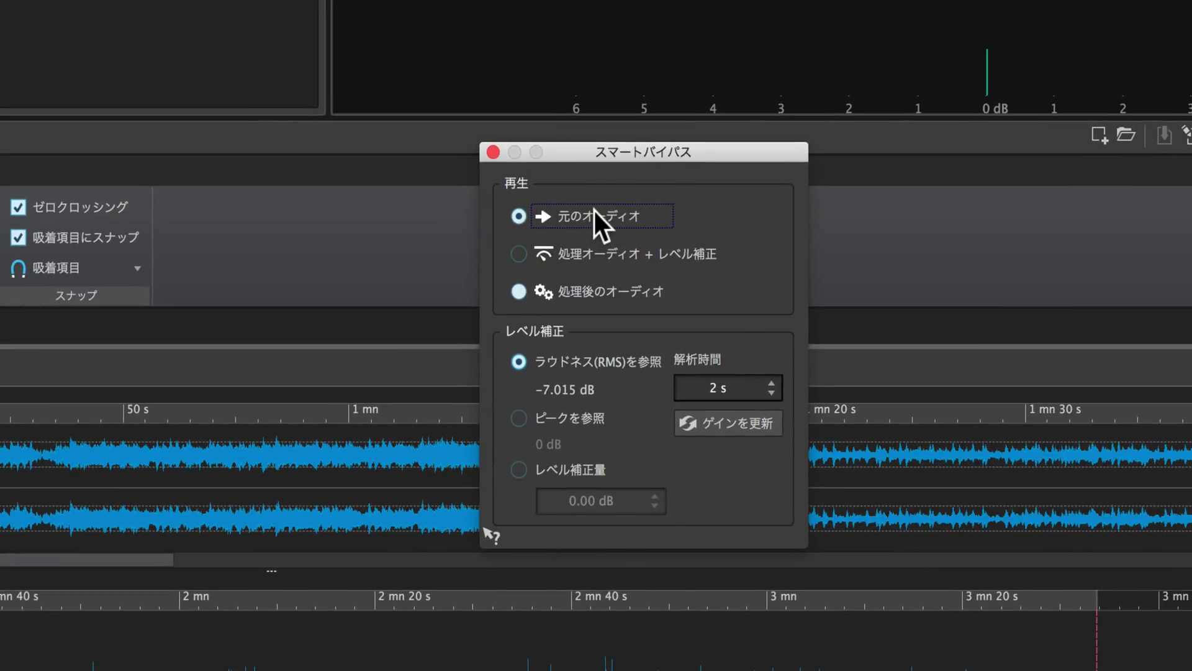
click(591, 288)
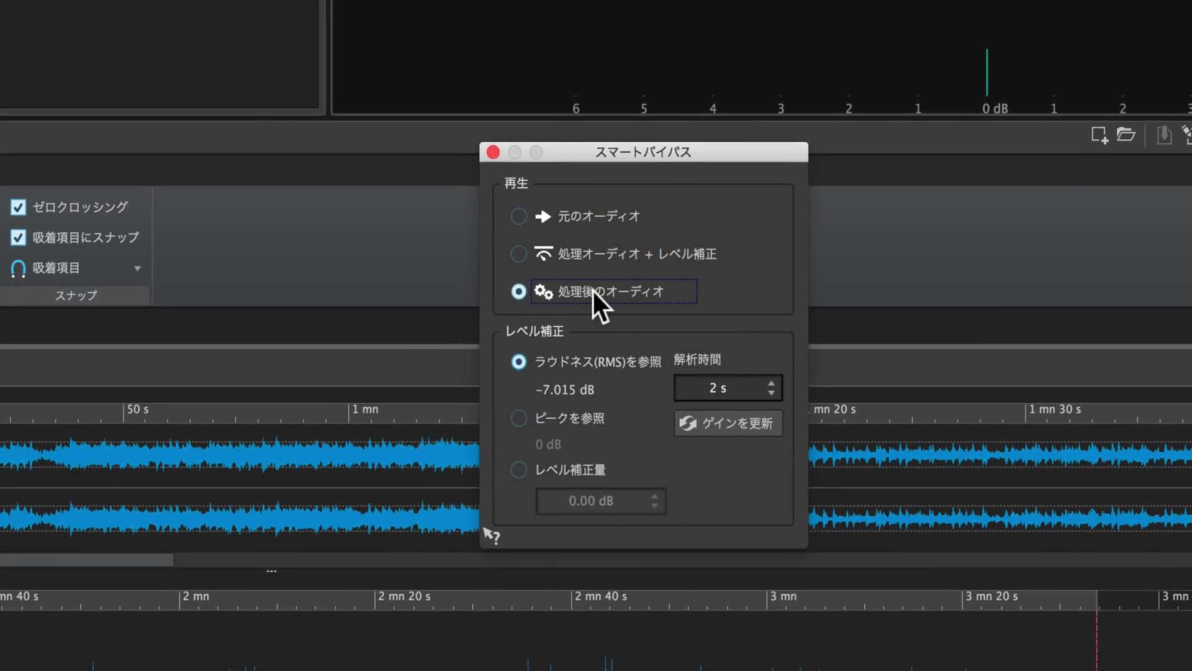
click(587, 249)
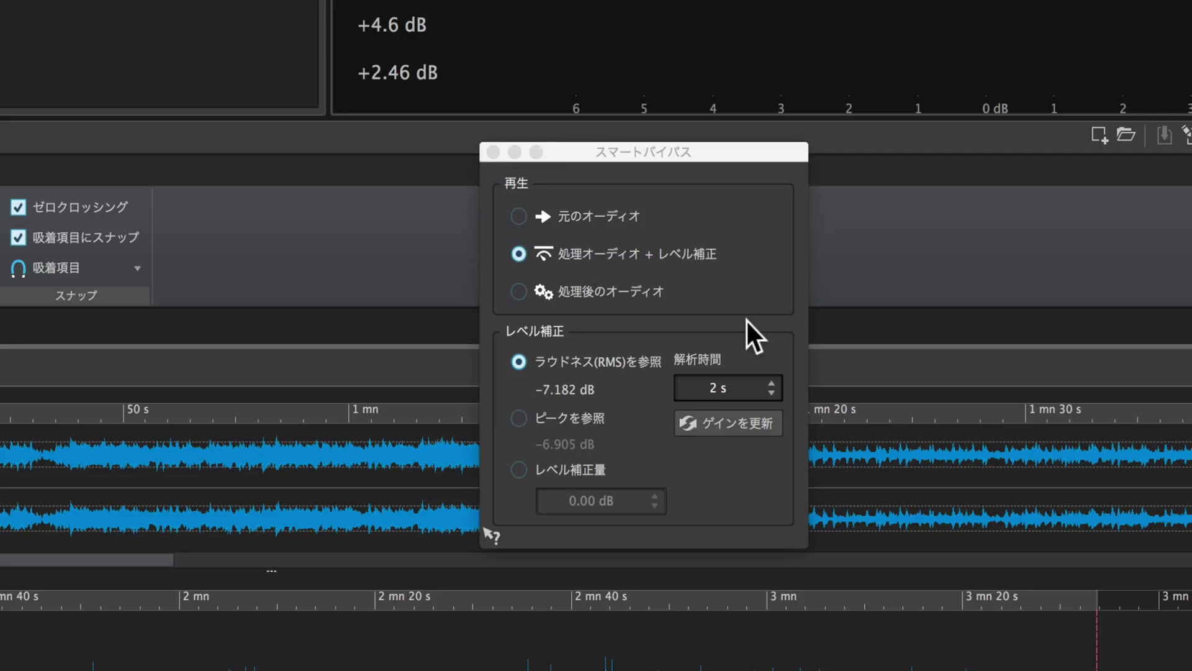
Compare the fully processed audio with the original audio during playback using Smart Bypass
click(607, 300)
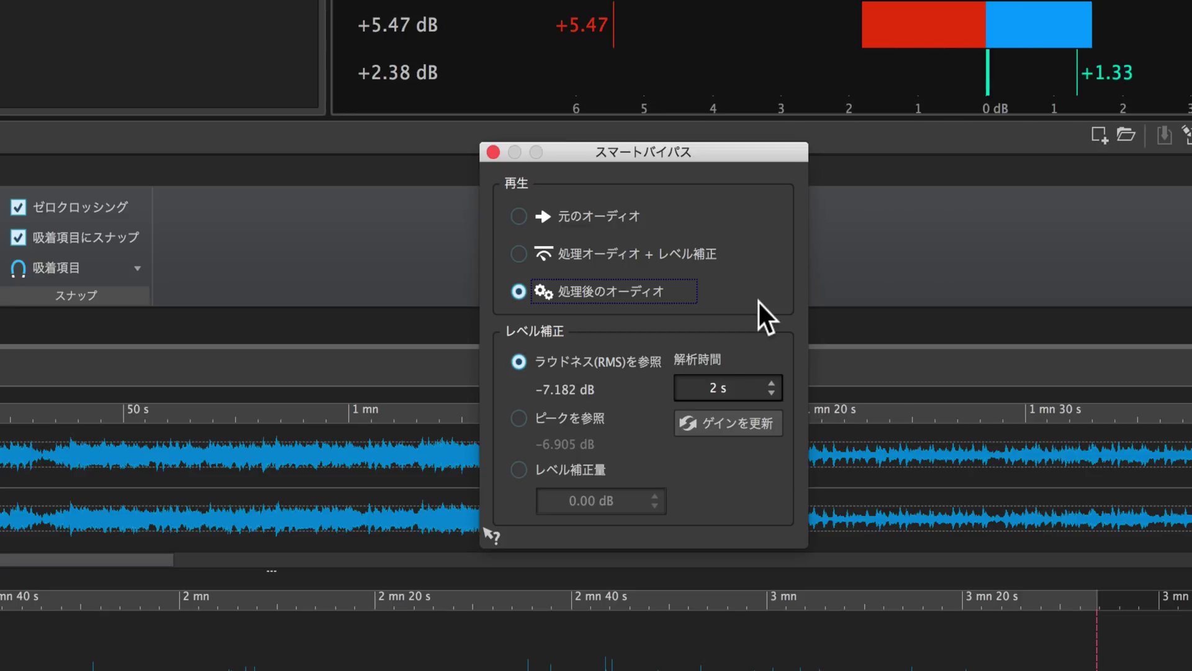
click(614, 221)
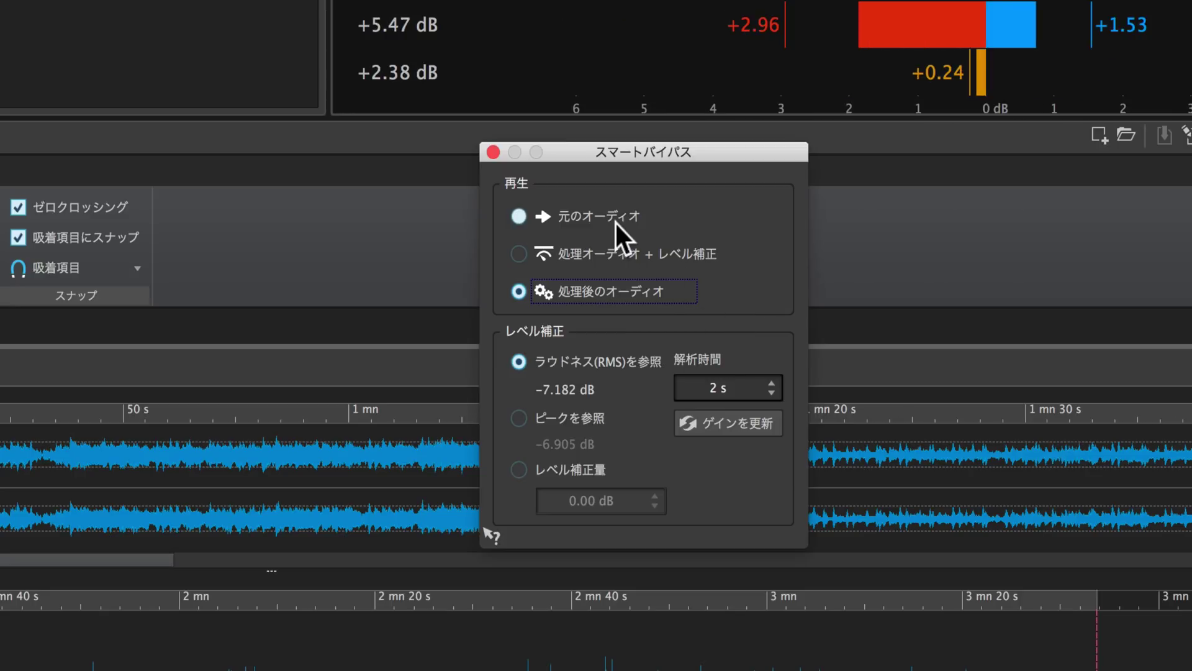
click(572, 216)
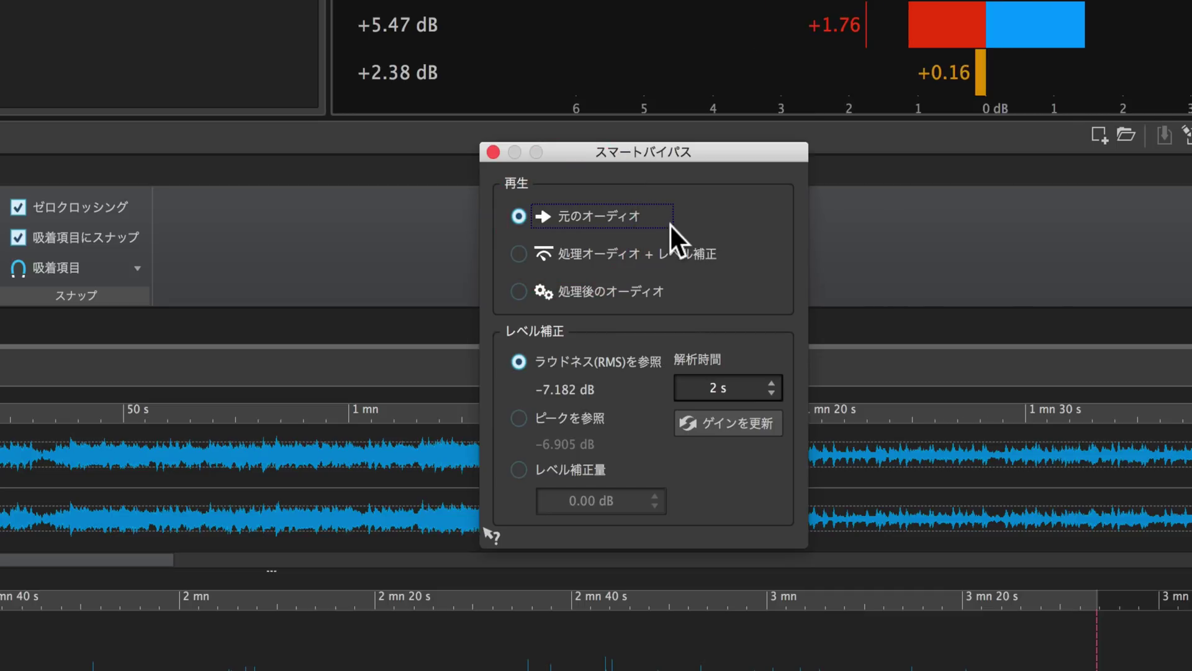
Set Smart Bypass playback to processed audio with level correction, and update the loudness (RMS) correction gain
click(627, 245)
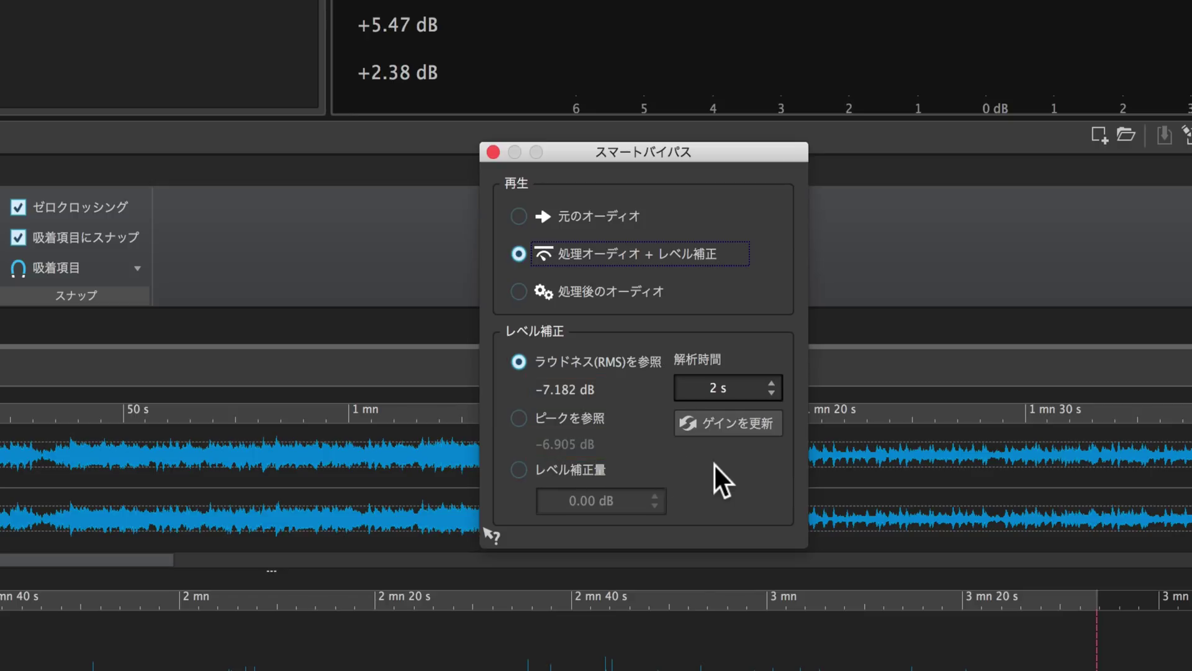
click(734, 423)
key(Escape)
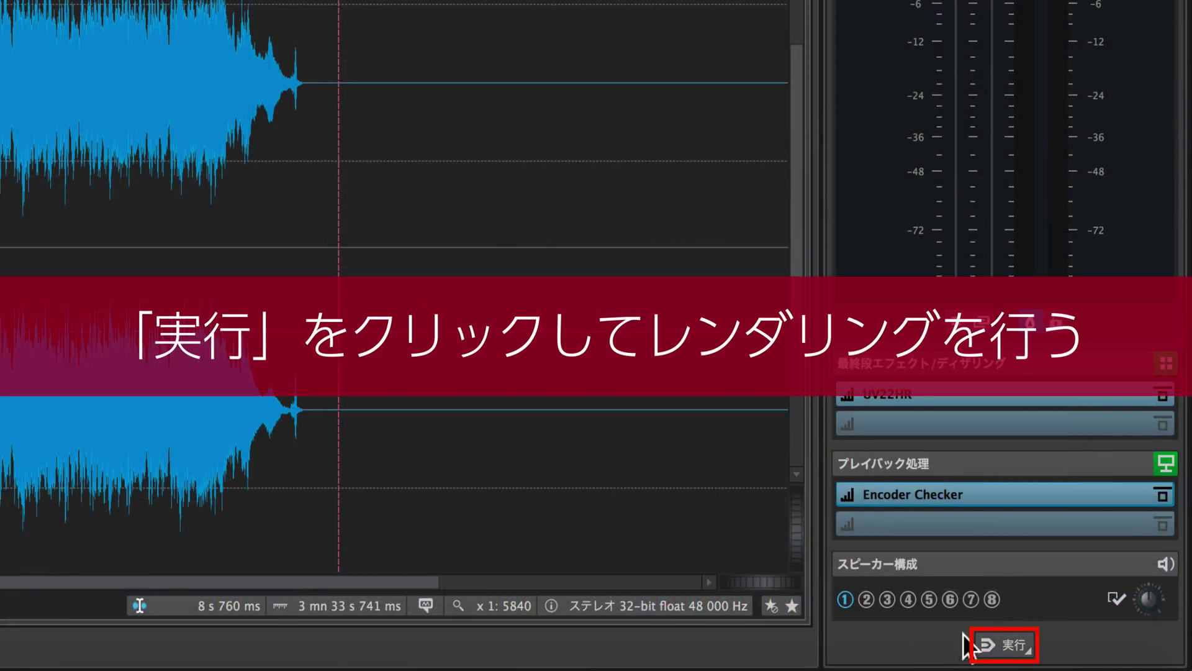
Render the whole file through the master section as this_way_td in Wav 16 bit format to the Music folder
click(1013, 646)
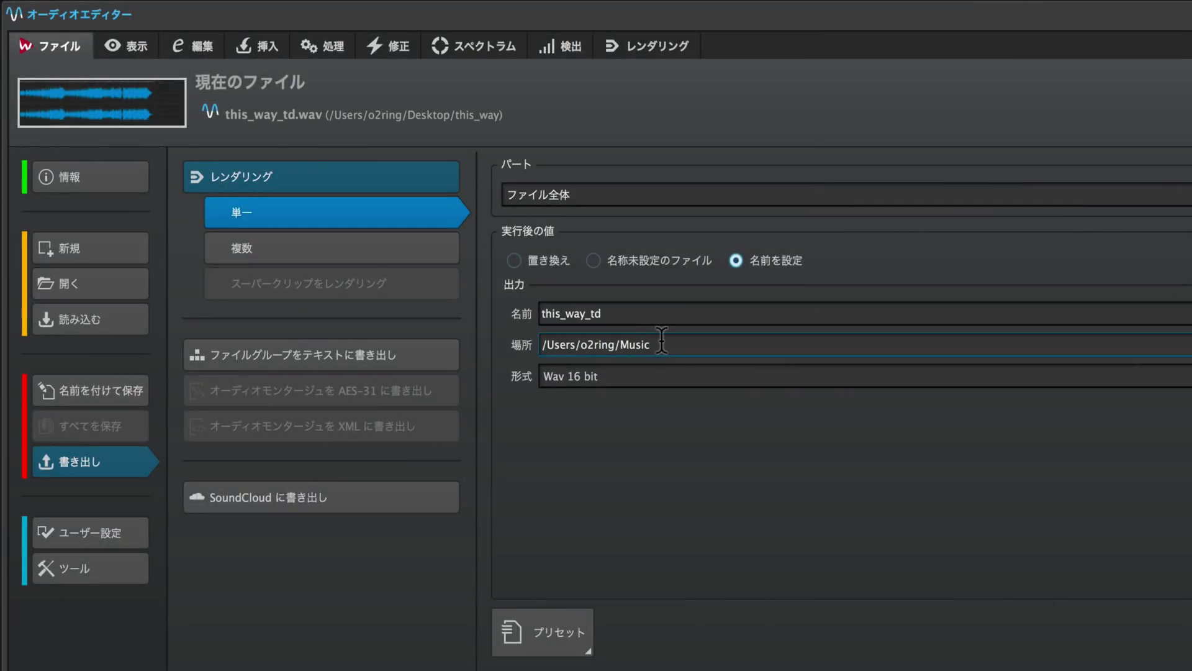
click(676, 367)
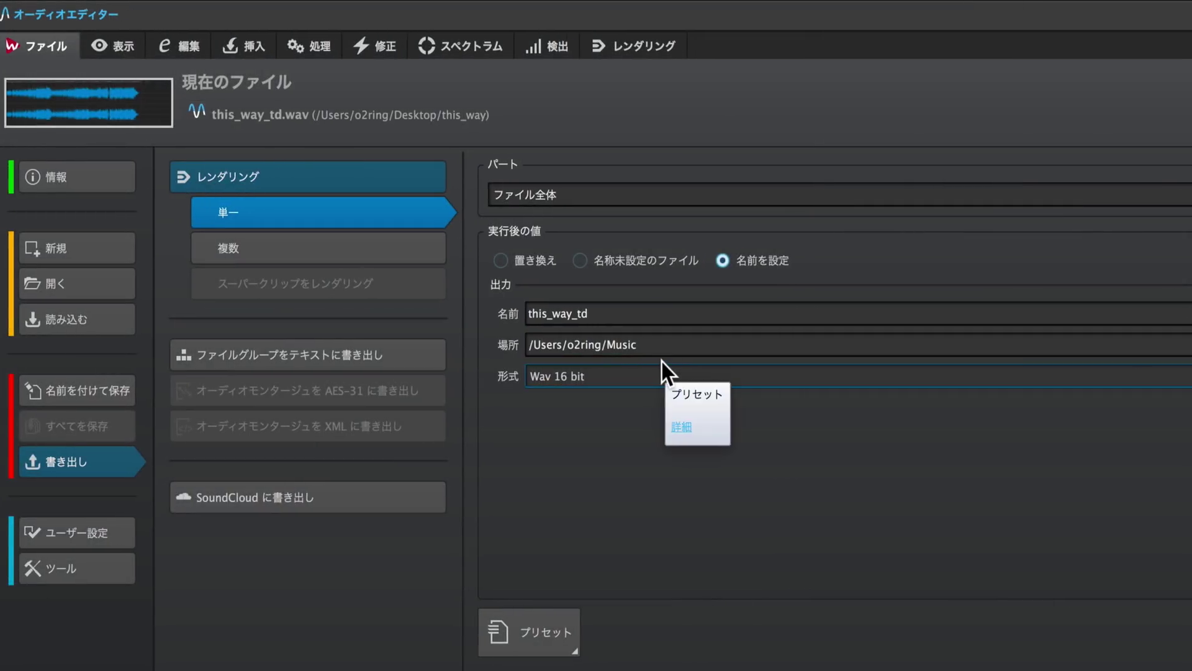
click(1109, 637)
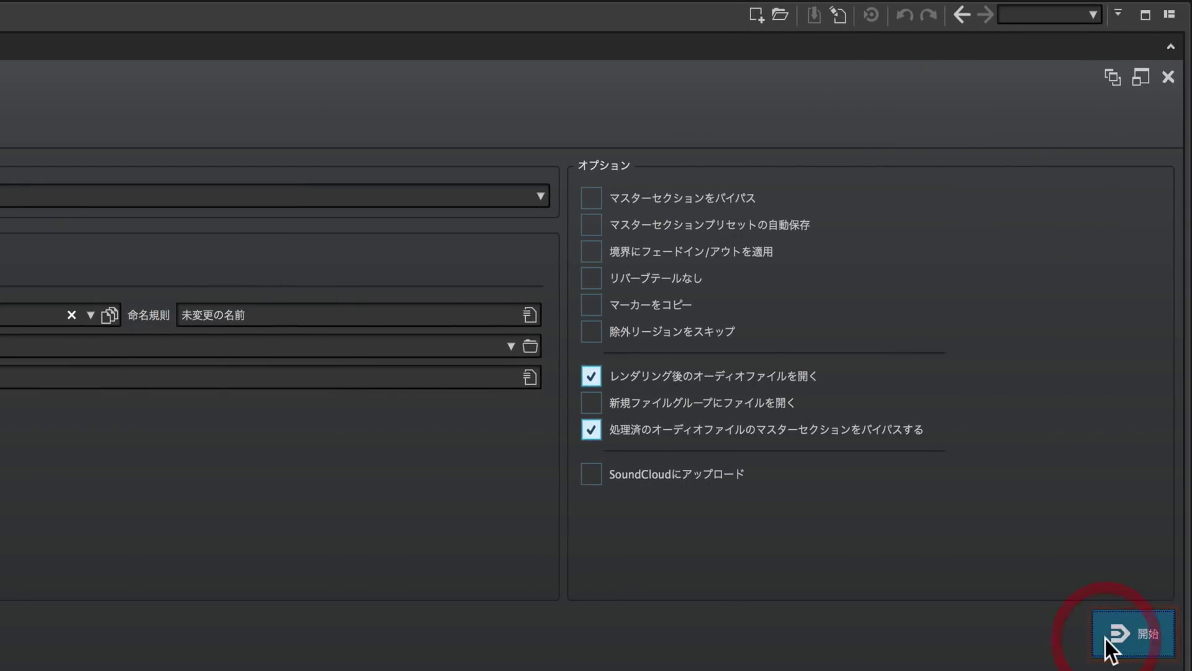